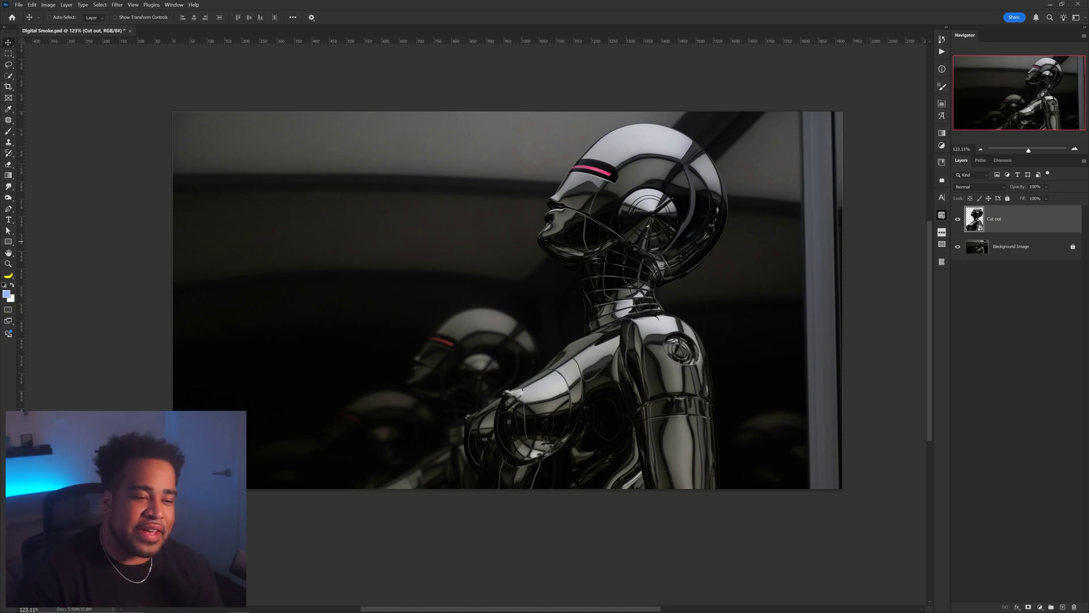
Drag the Cut out robot layer down about 45 px so it sits offset from the background robot
mouse_move(636, 211)
mouse_down()
mouse_move(641, 237)
mouse_move(638, 211)
mouse_up()
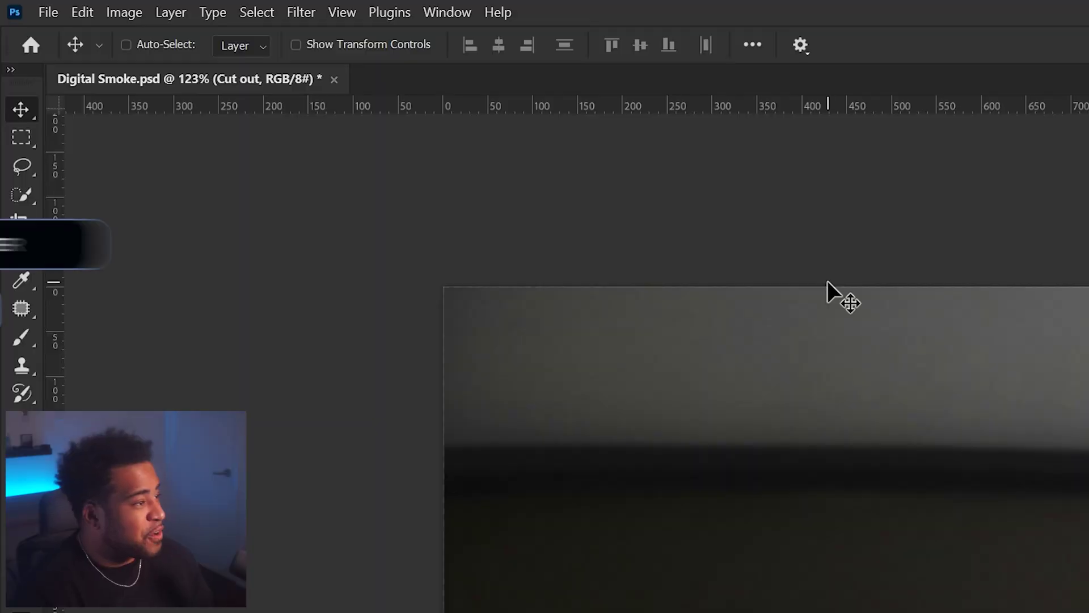
Apply Blur Gallery Path Blur with a curved path from the robot's shoulder to the helmet top
click(300, 12)
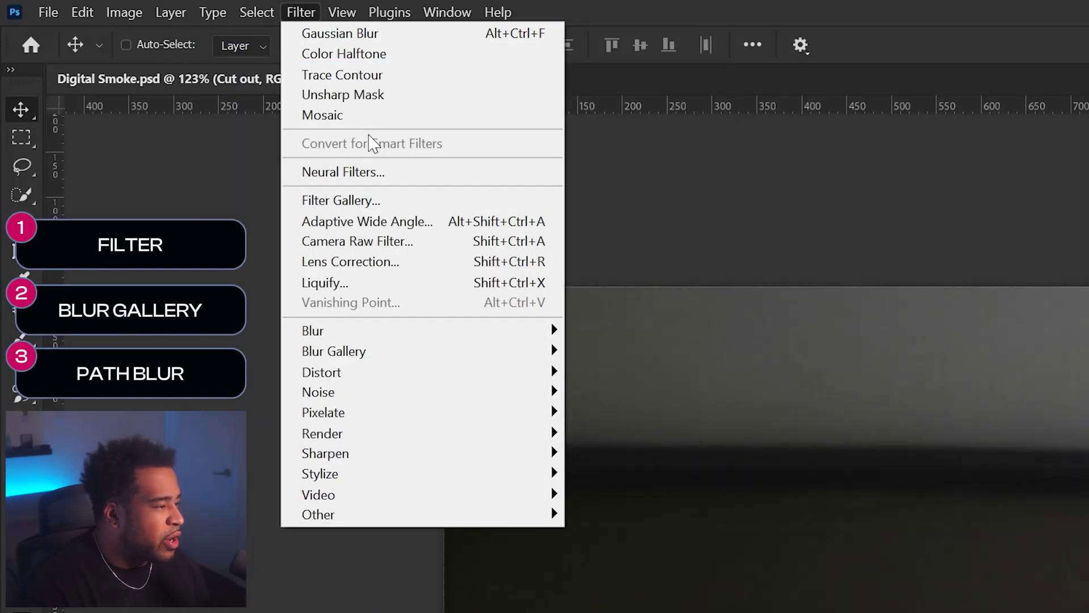
mouse_move(359, 353)
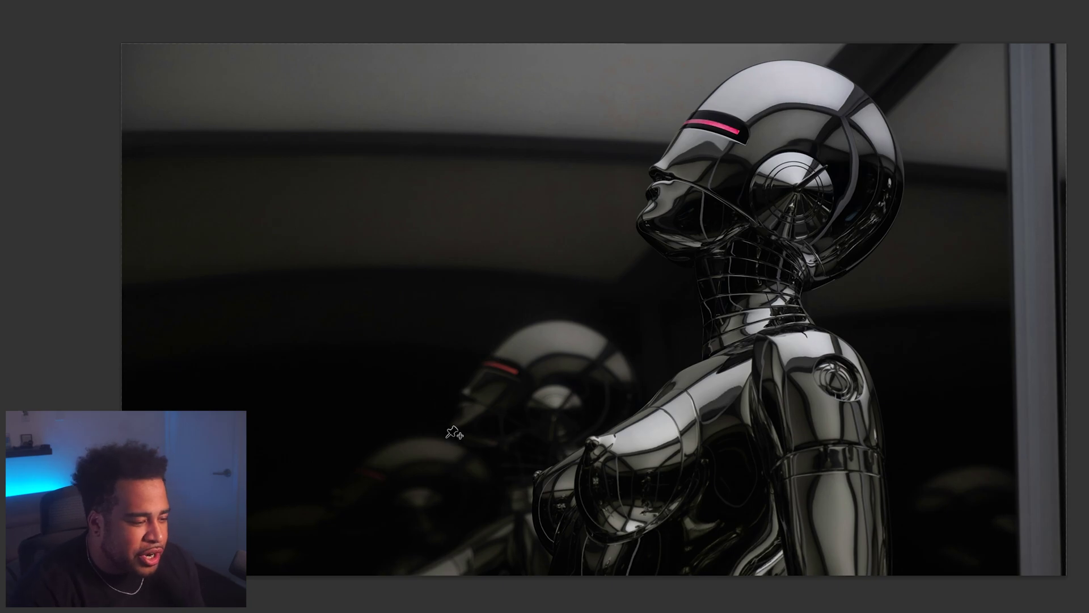
drag(435, 429, 810, 288)
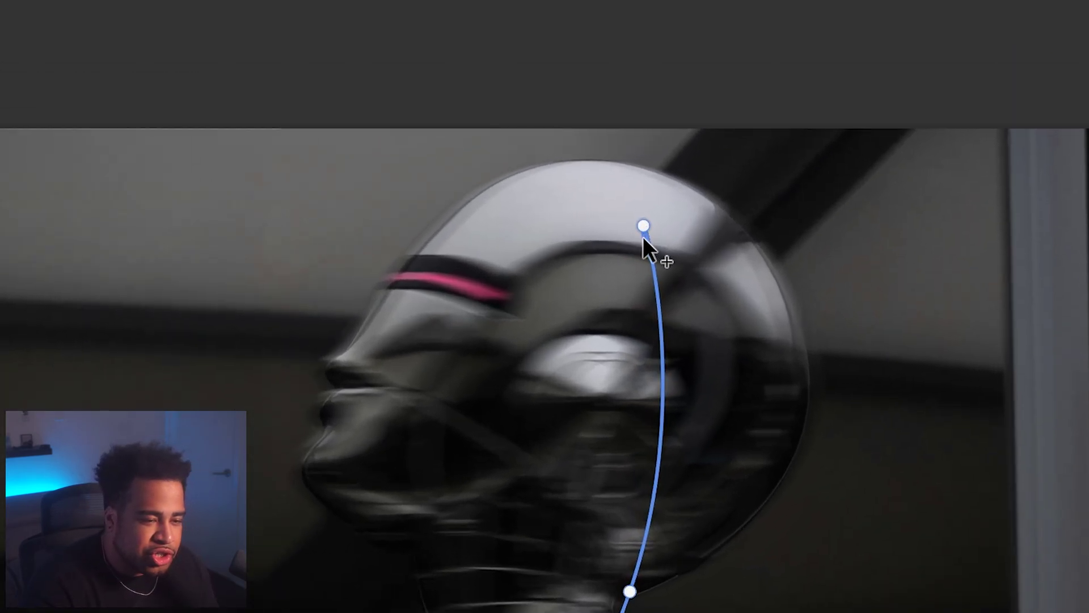
click(817, 95)
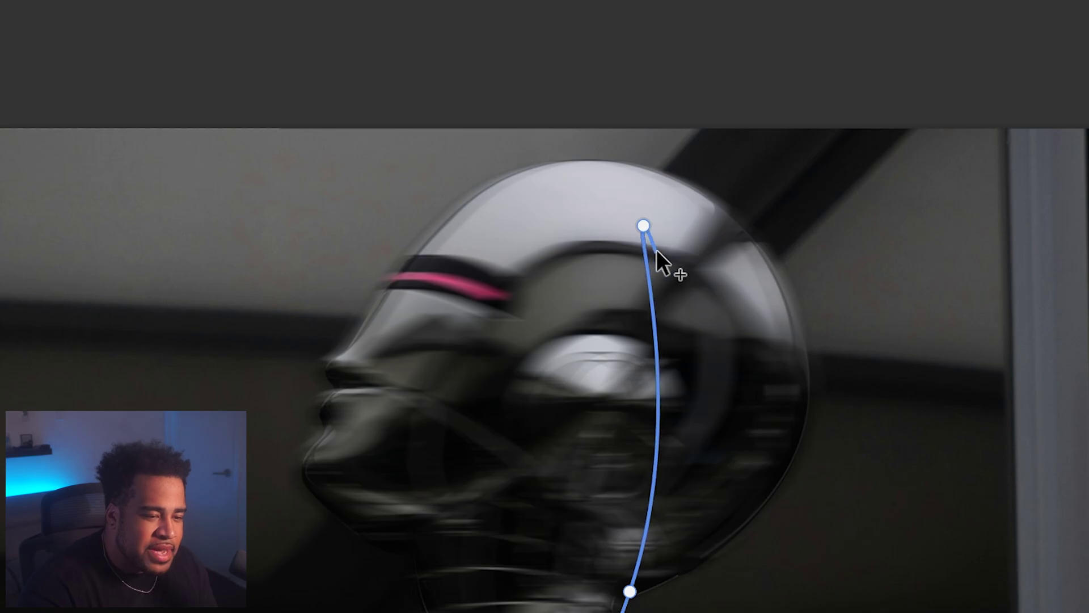
click(643, 223)
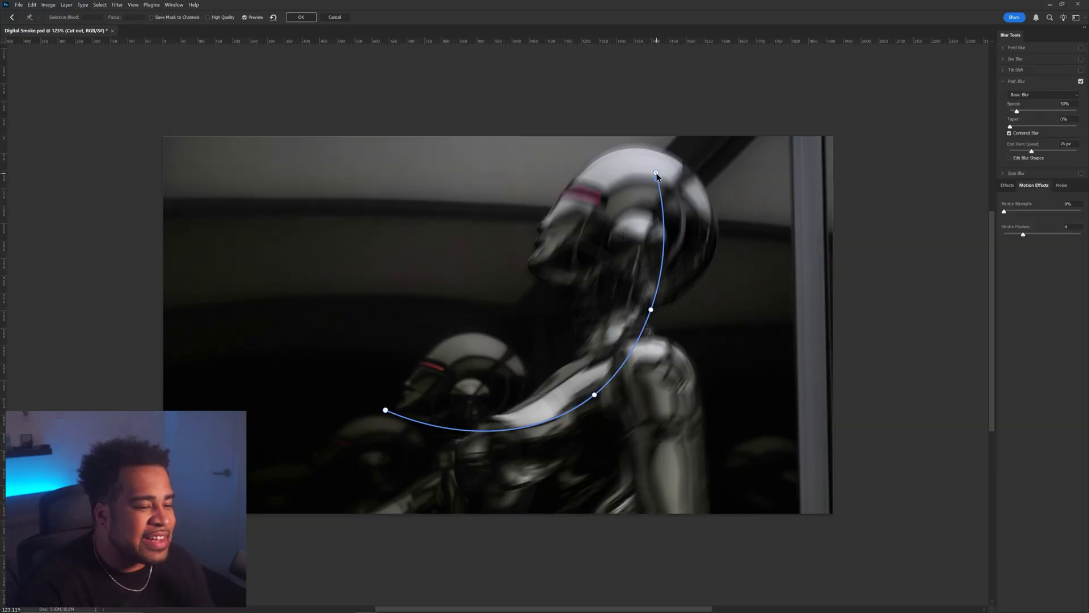
Set Path Blur Speed to 220%, adjust the path's top end, and enter 330 for the middle point
drag(656, 173, 658, 170)
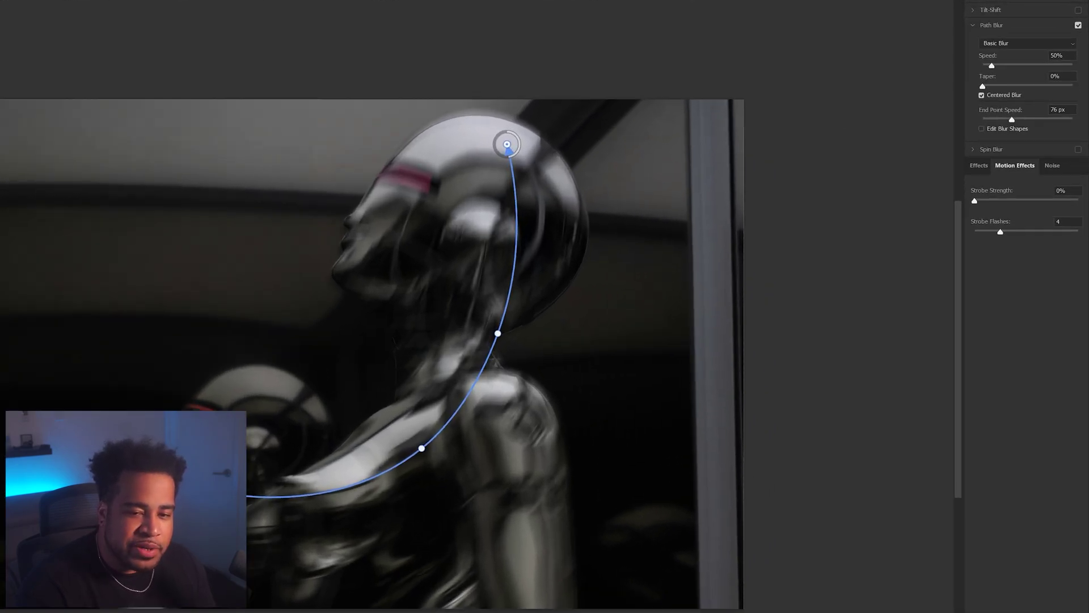
text(220)
key(Tab)
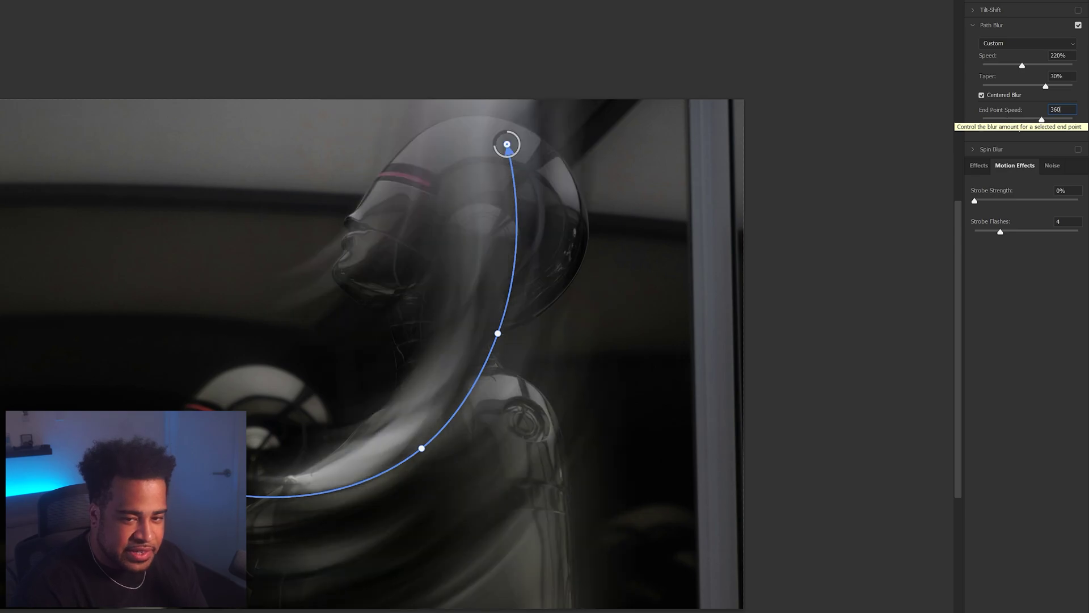
click(498, 334)
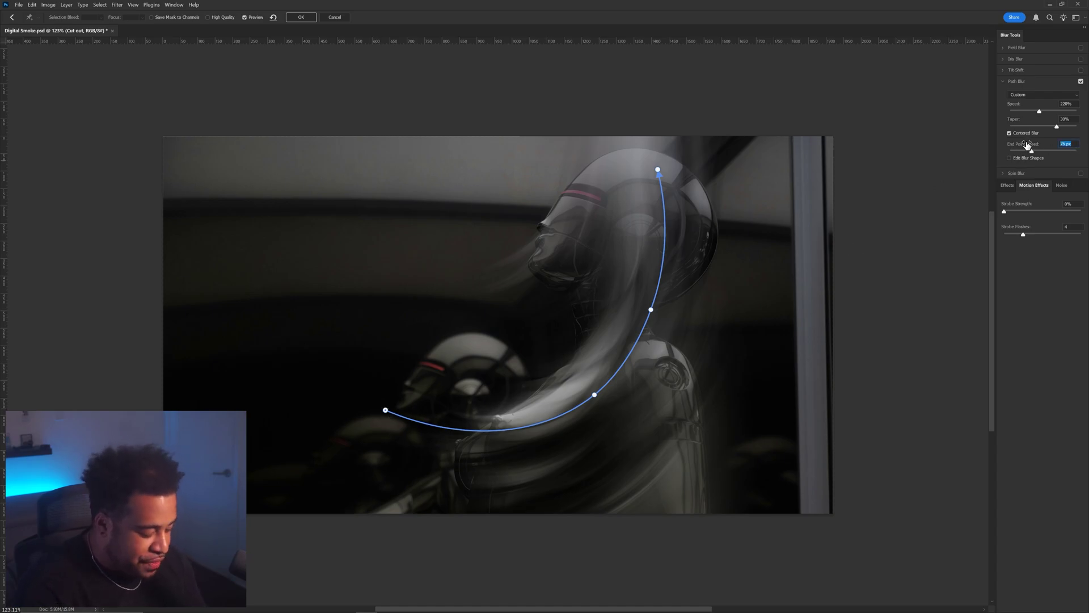
text(330)
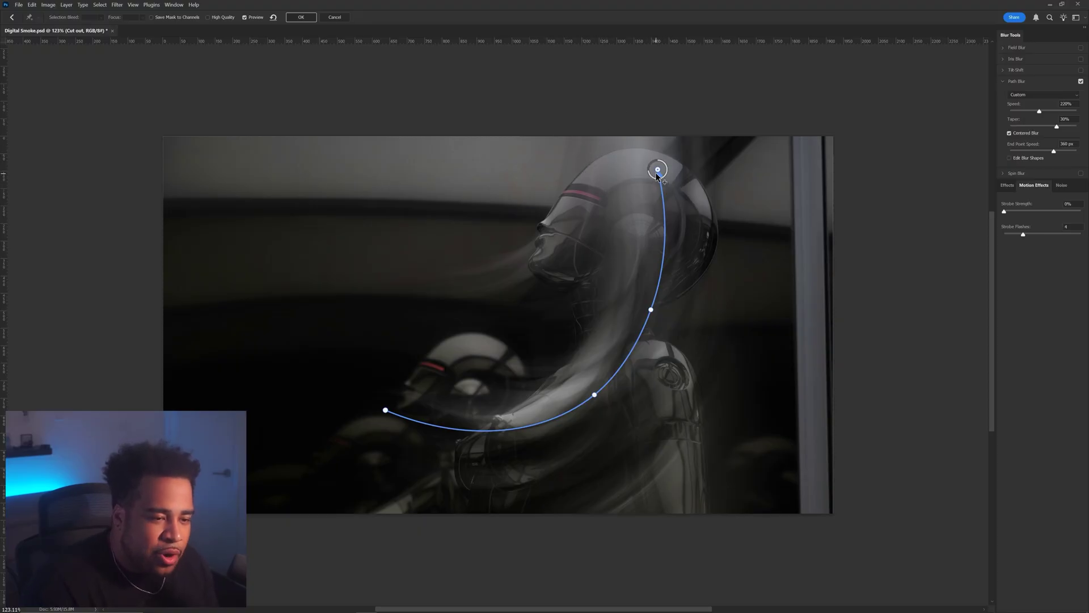
Reshape the blur path, disable Centered Blur, lower Taper to 15%, and apply the path blur
drag(658, 170, 483, 207)
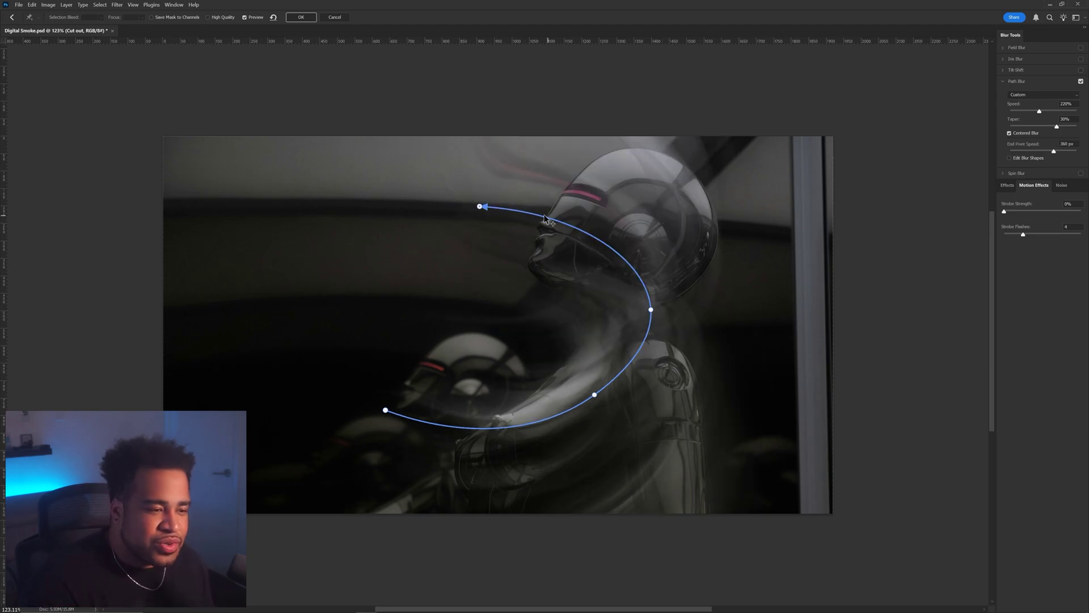
drag(481, 206, 655, 207)
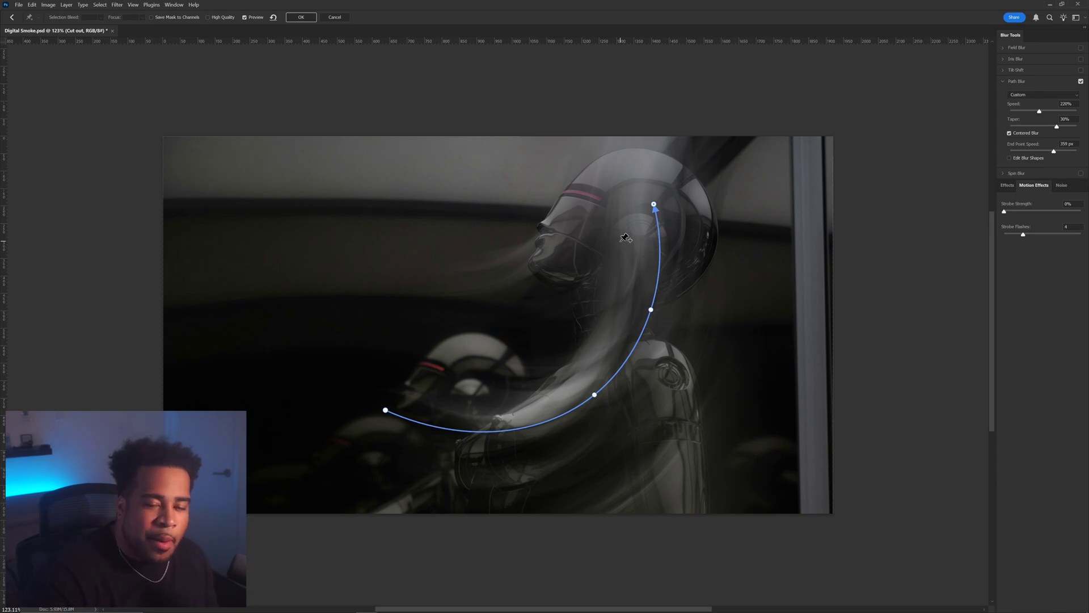
click(1011, 134)
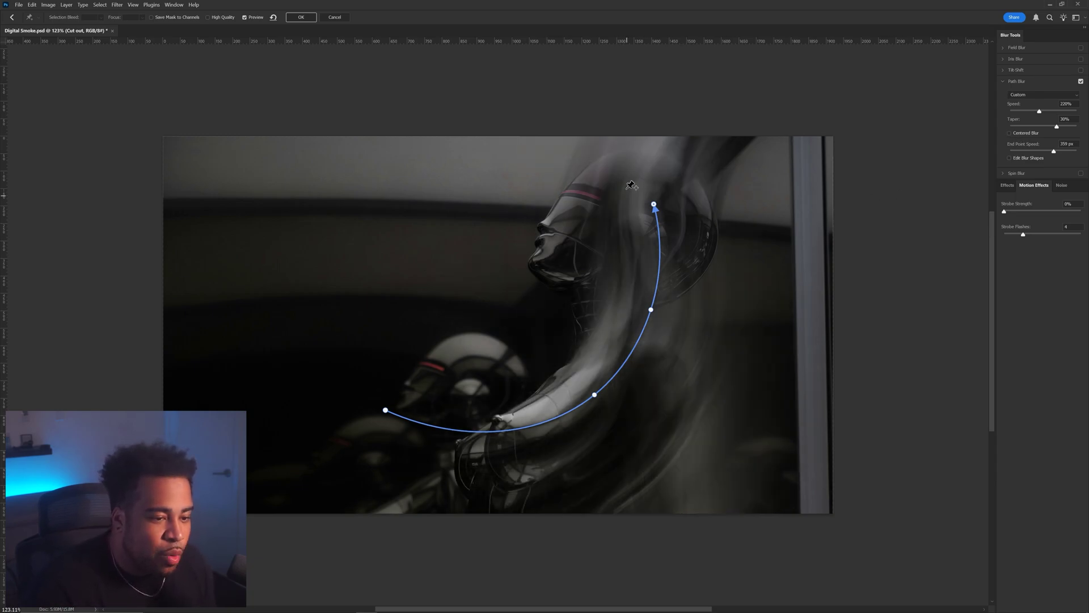
click(651, 311)
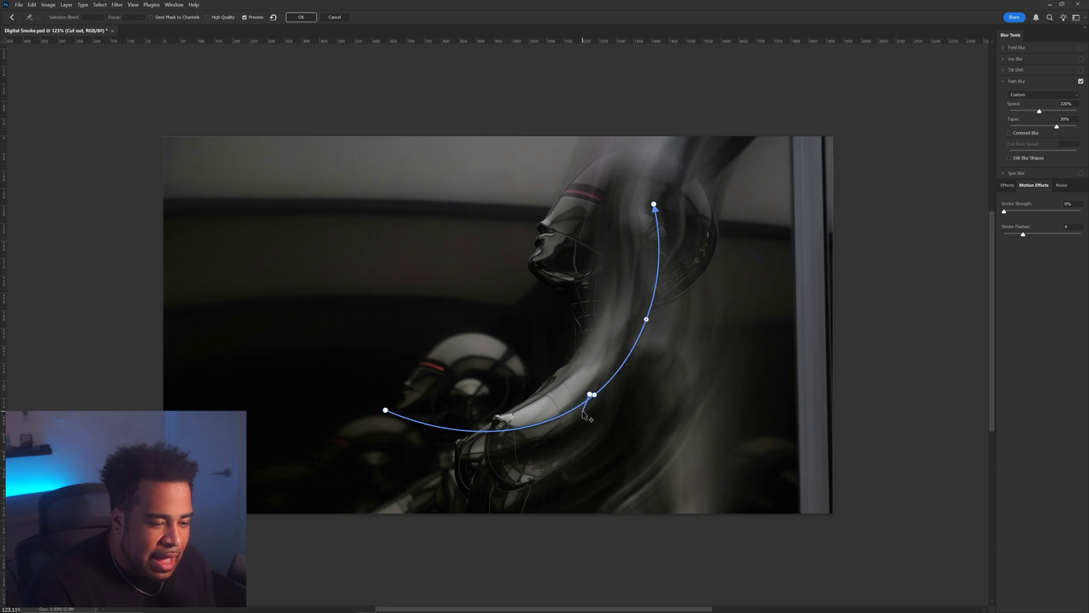
drag(596, 397, 575, 419)
mouse_move(1056, 126)
mouse_down()
mouse_move(1032, 126)
mouse_move(1058, 126)
mouse_up()
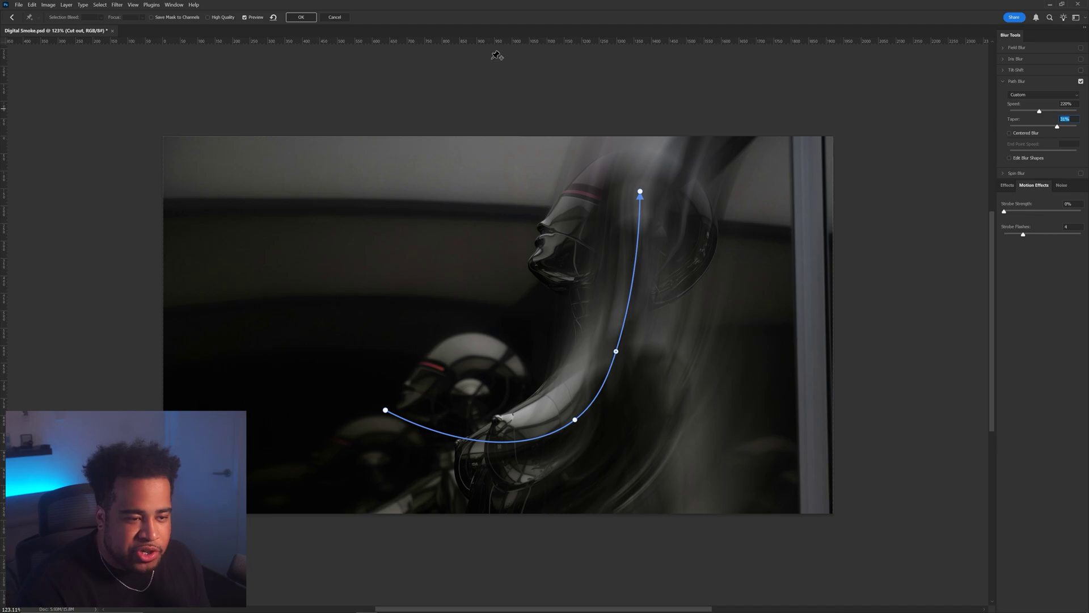
click(300, 17)
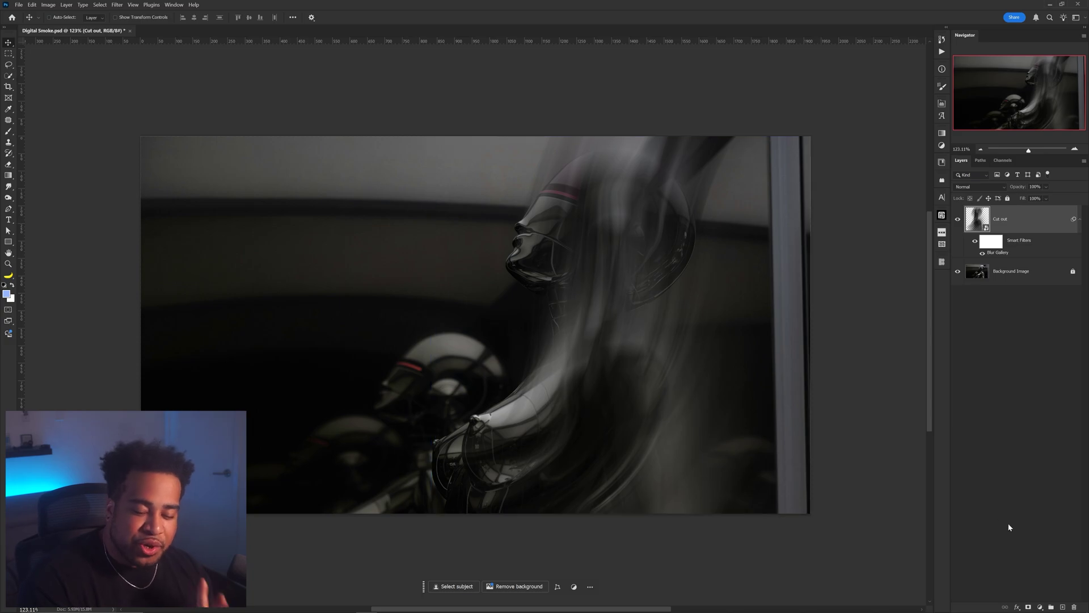
Add a Gradient Map to the Cut out layer using the black-to-red gradient preset
click(1042, 606)
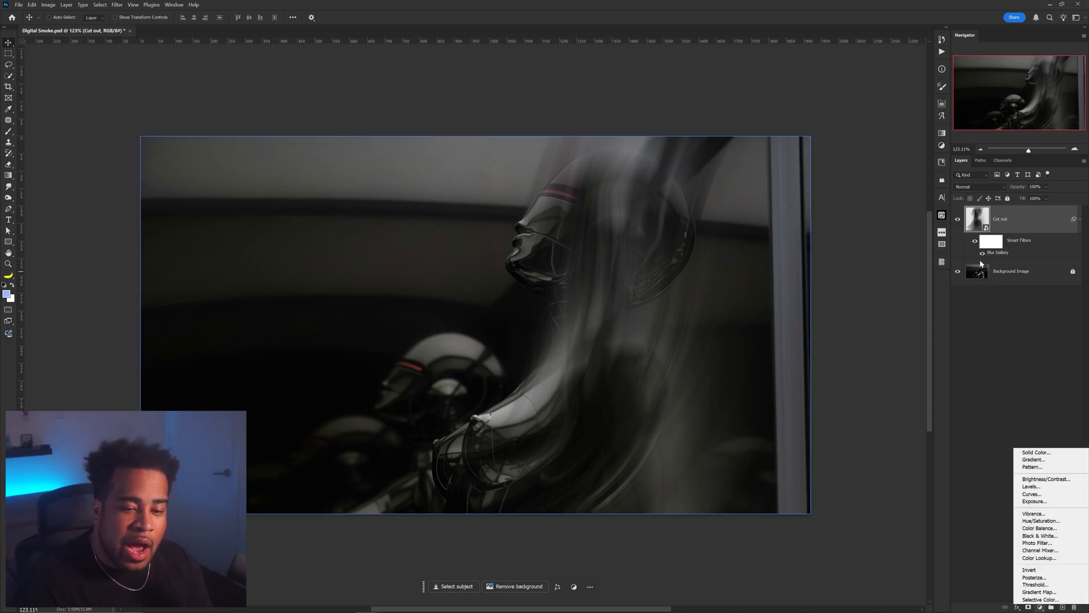
click(1021, 218)
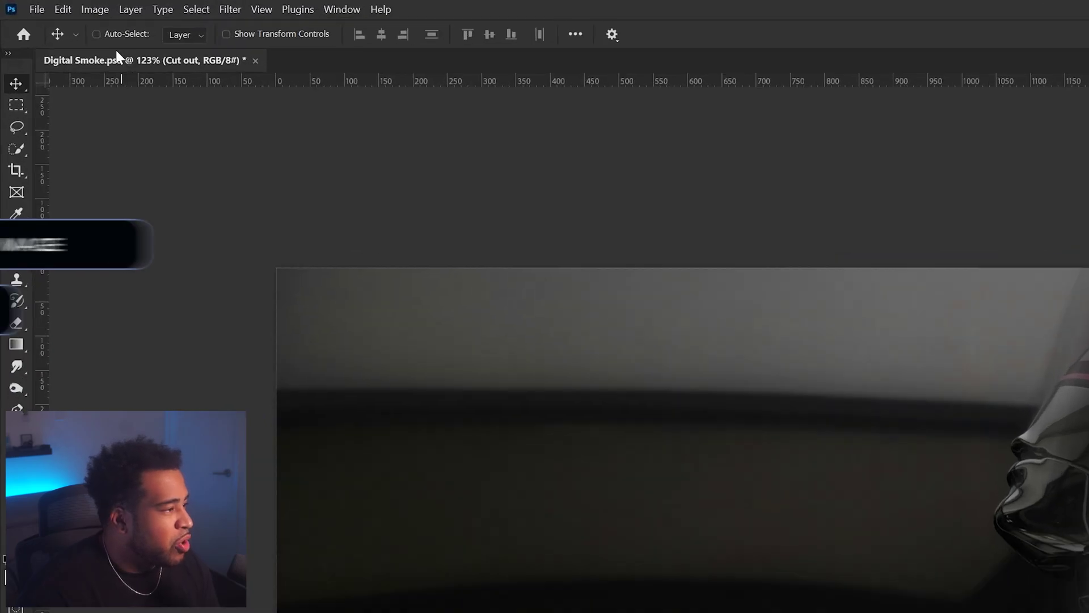
click(48, 4)
mouse_move(56, 24)
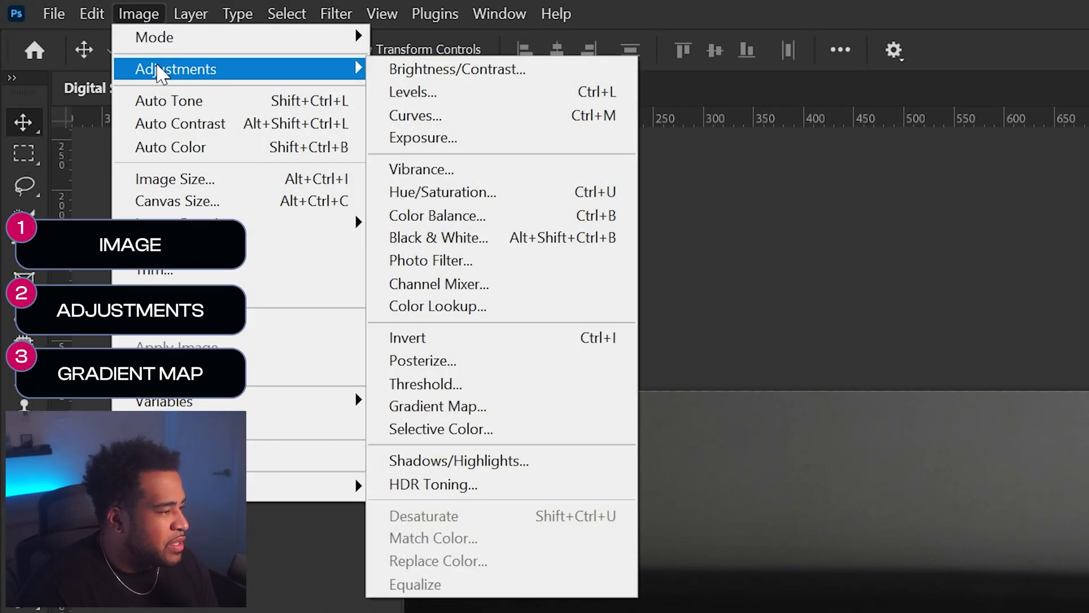
click(456, 406)
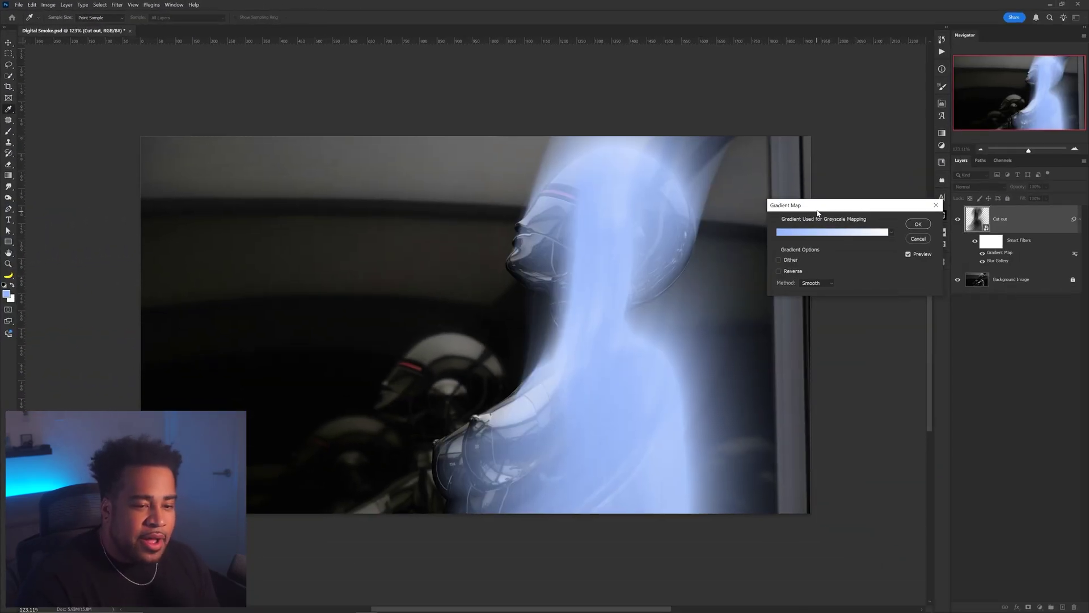
drag(828, 205, 700, 145)
click(702, 172)
drag(630, 159, 627, 209)
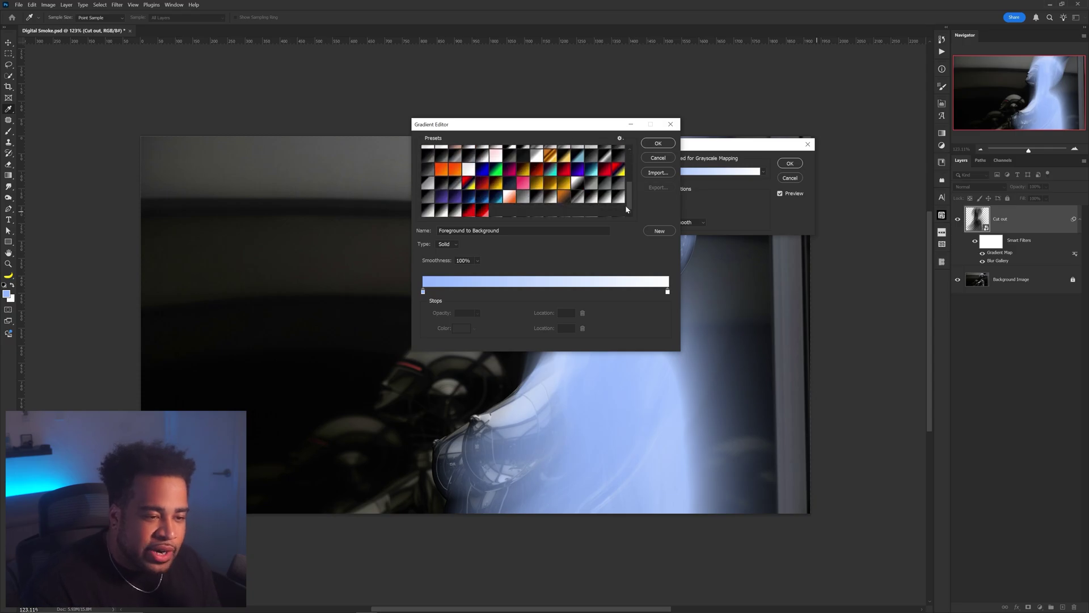
click(482, 211)
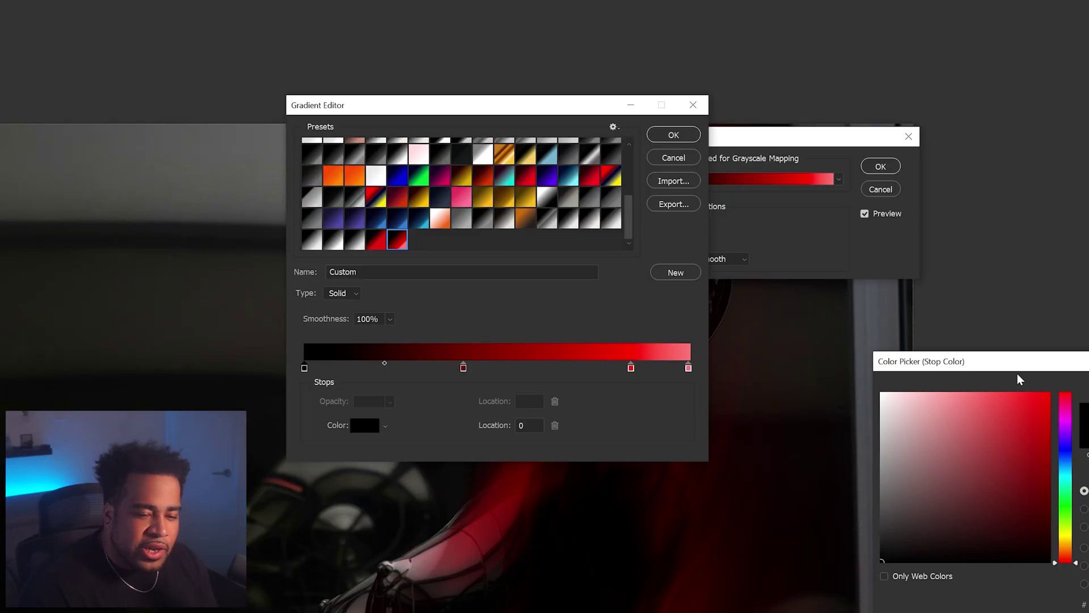
Adjust the gradient stops: dark red 700000, bright red at location 85, and pink end stop
drag(1016, 374, 499, 428)
key(Escape)
mouse_move(464, 368)
mouse_down()
mouse_move(495, 368)
mouse_move(463, 369)
mouse_up()
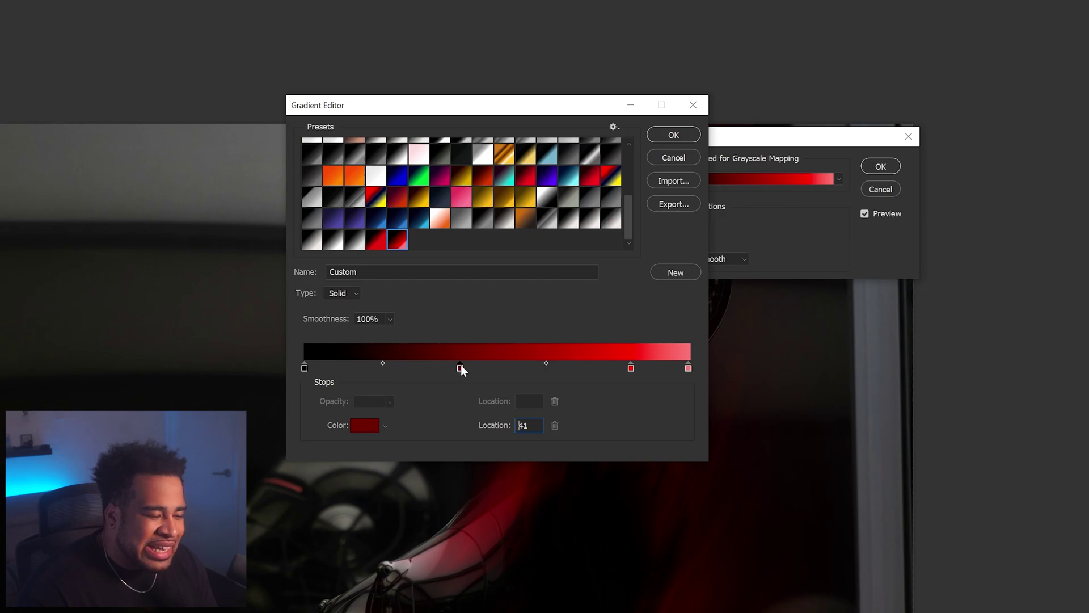
click(365, 425)
drag(567, 434, 885, 108)
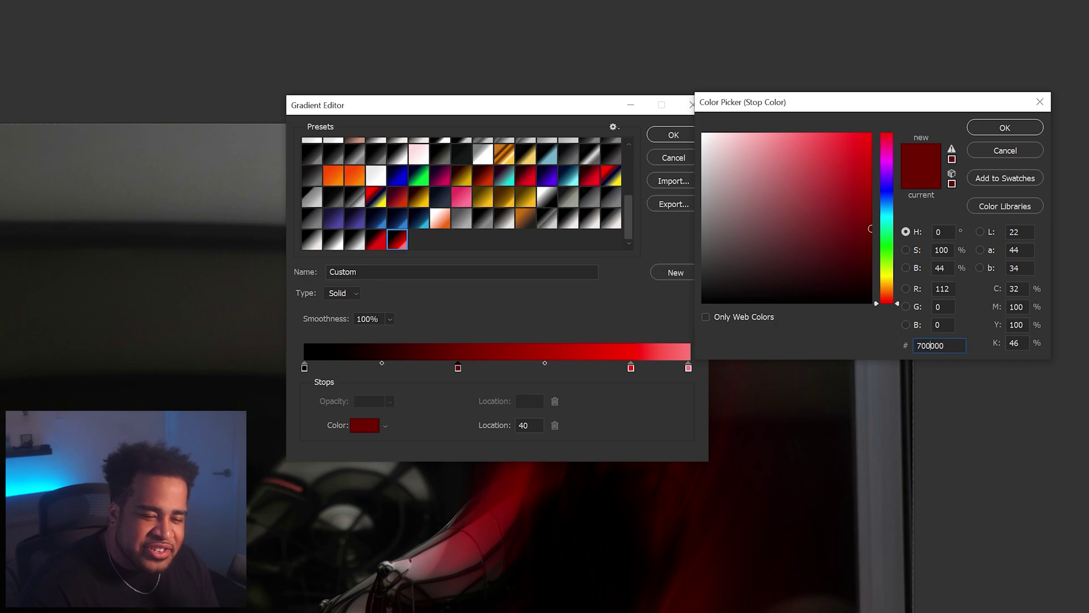
click(1009, 132)
click(630, 368)
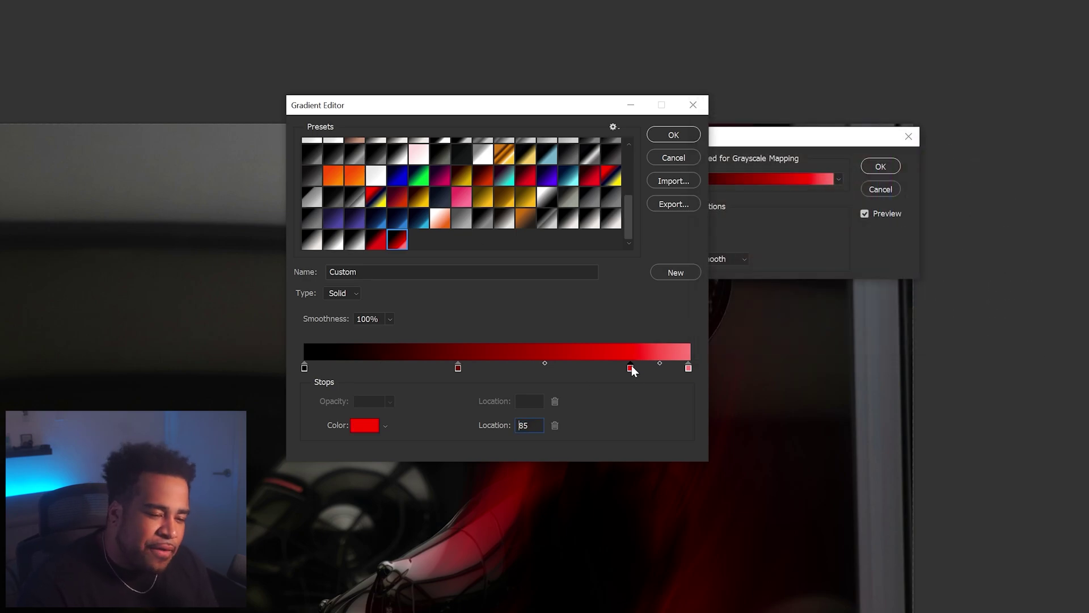
click(364, 425)
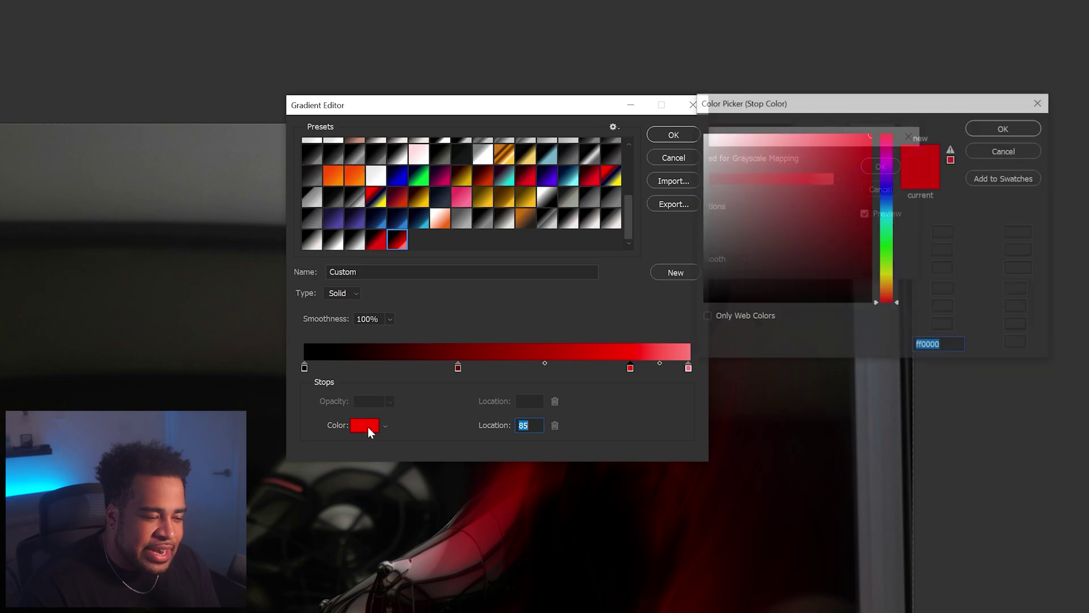
click(1005, 129)
click(689, 369)
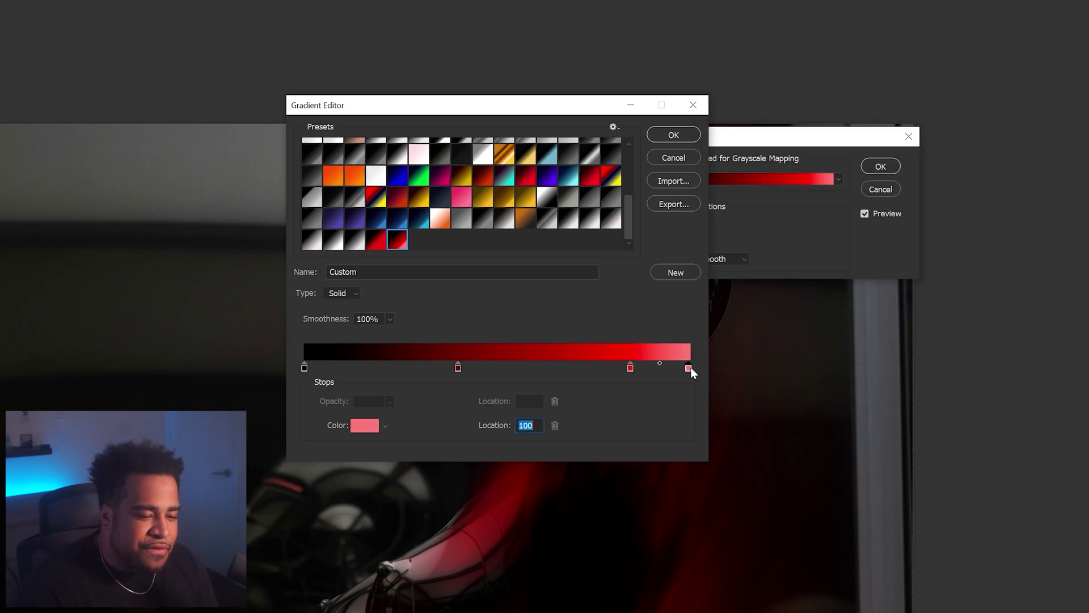
click(375, 424)
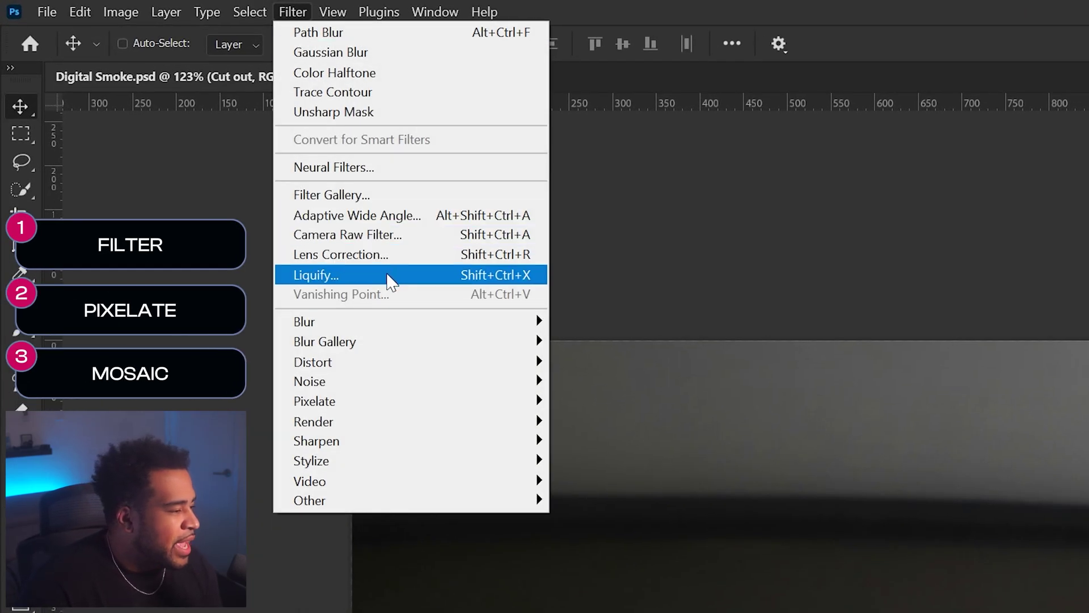
Add a Mosaic filter with cell size 20 to the Cut out layer
mouse_move(309, 401)
click(601, 505)
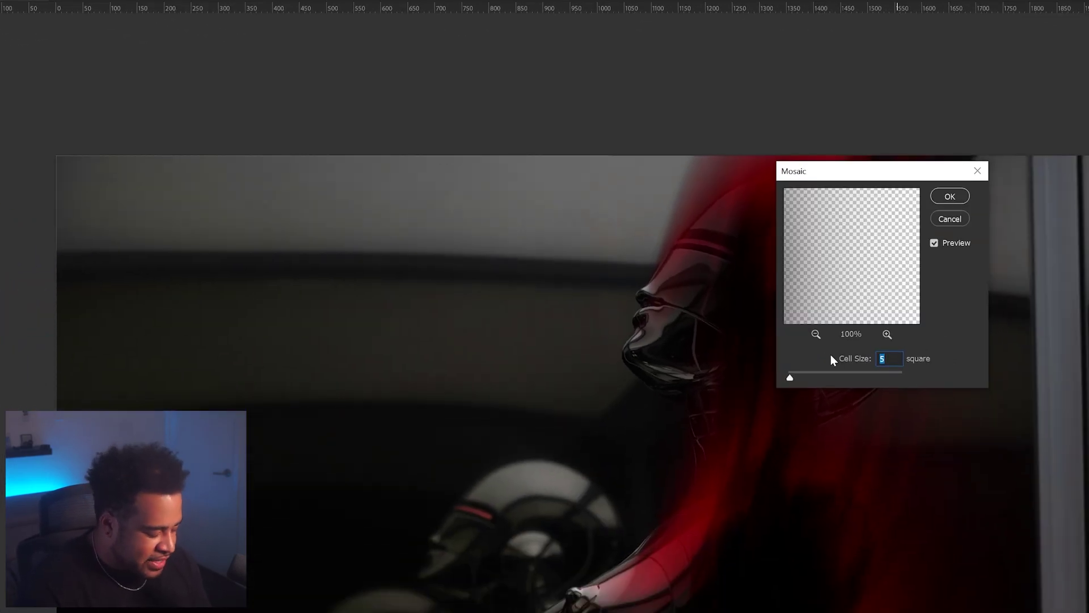
text(20)
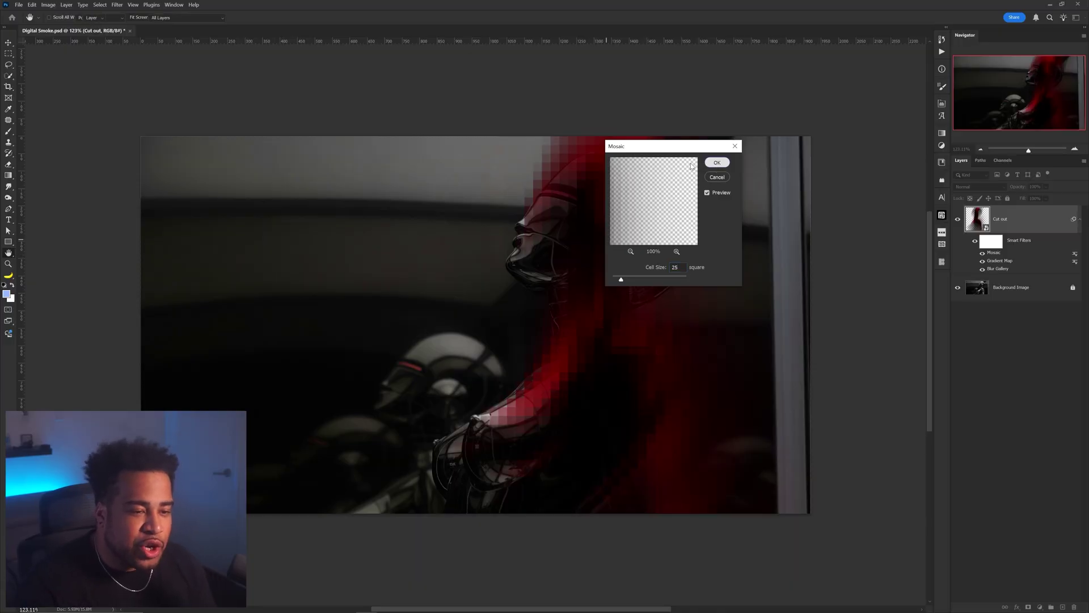
key(Return)
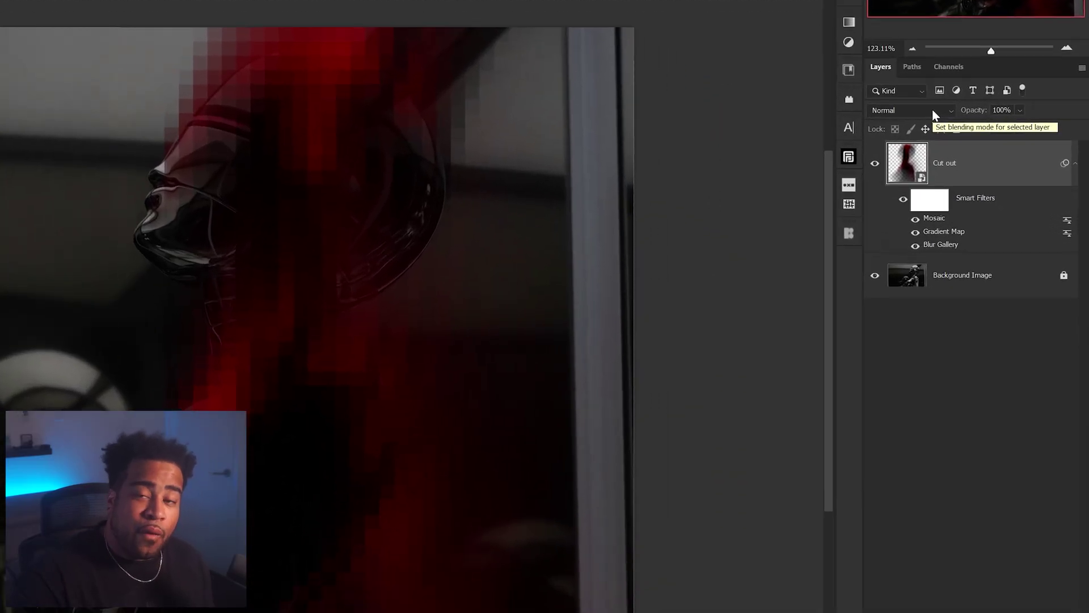
Try Linear Dodge (Add) blending on the layer, then return it to Normal
click(911, 110)
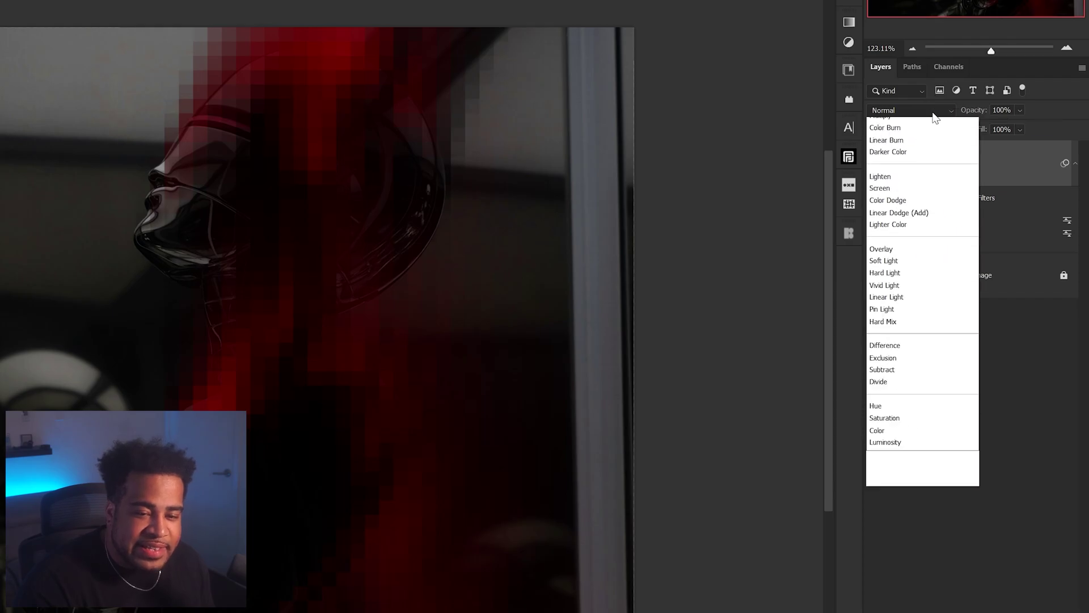
click(919, 268)
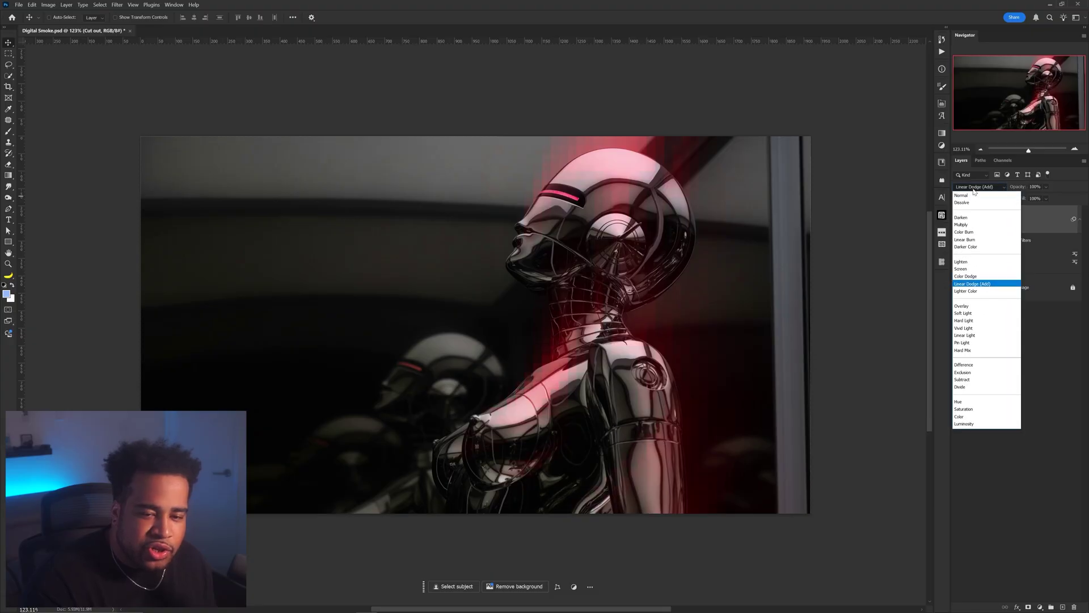
click(970, 197)
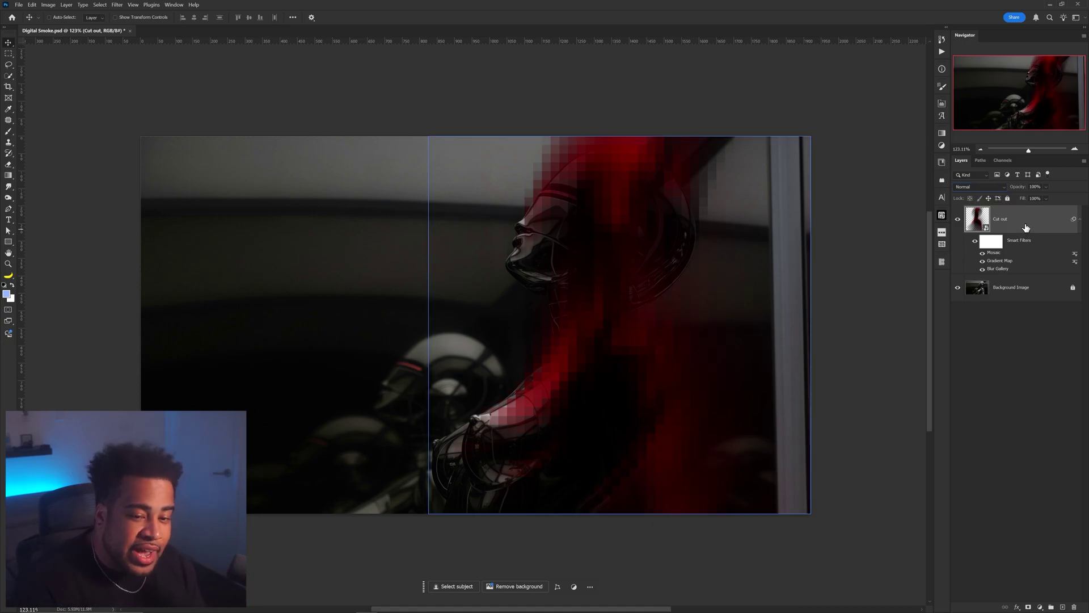
scroll(619, 198, up, 5)
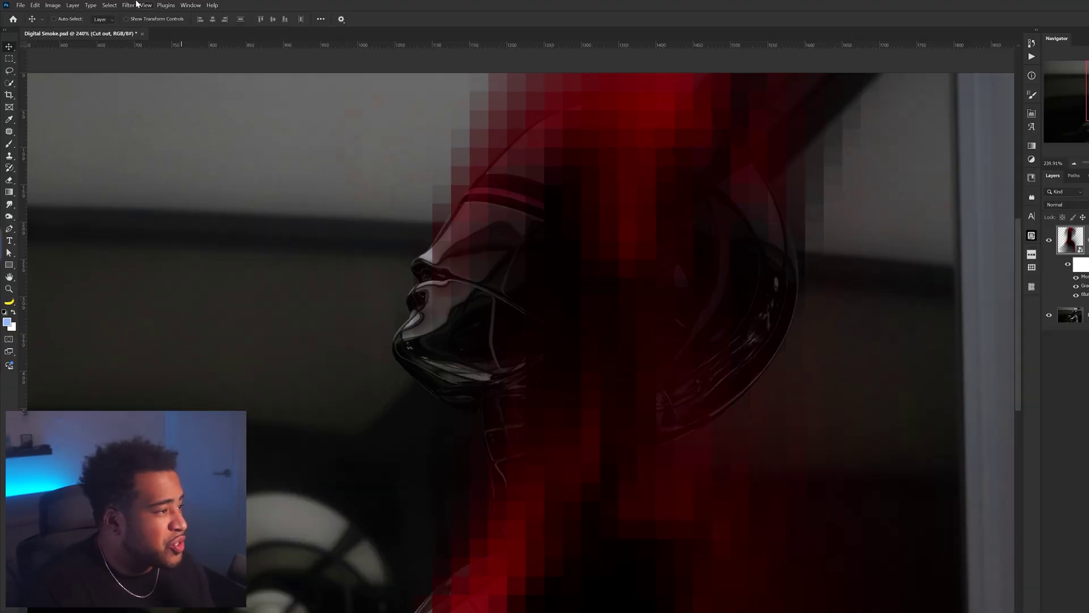
Add an Unsharp Mask at 500%, 1 px radius, 0 threshold, then hide it to compare
click(117, 5)
mouse_move(136, 177)
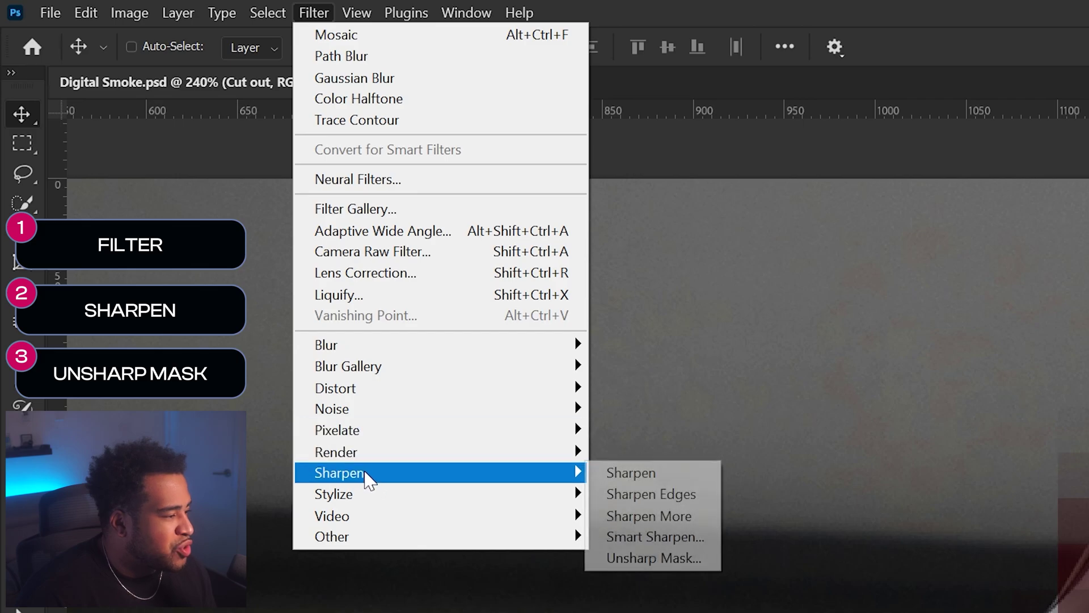
click(686, 561)
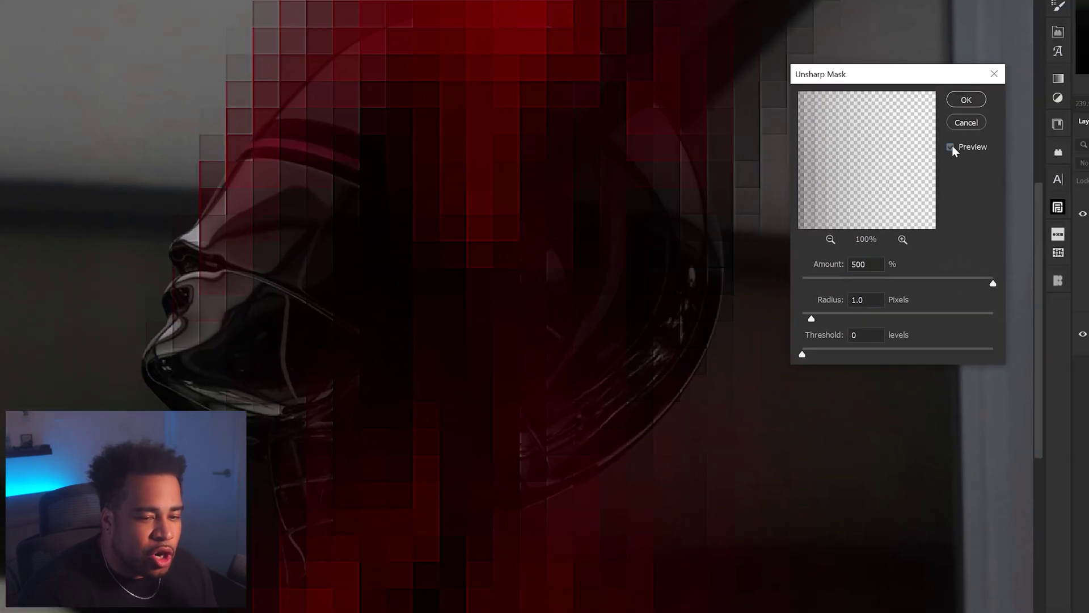
click(952, 147)
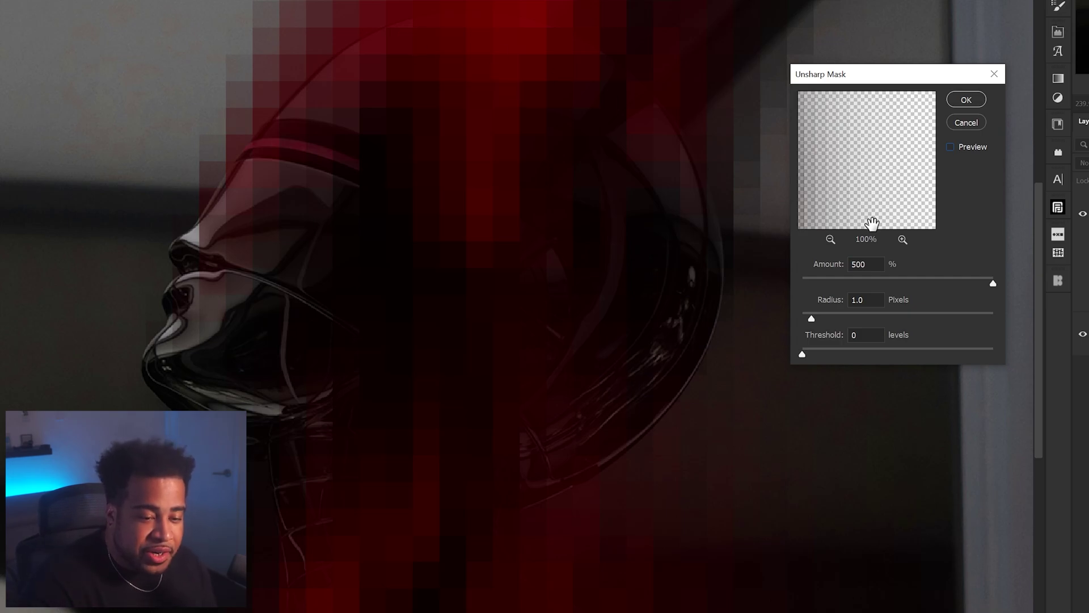
click(952, 148)
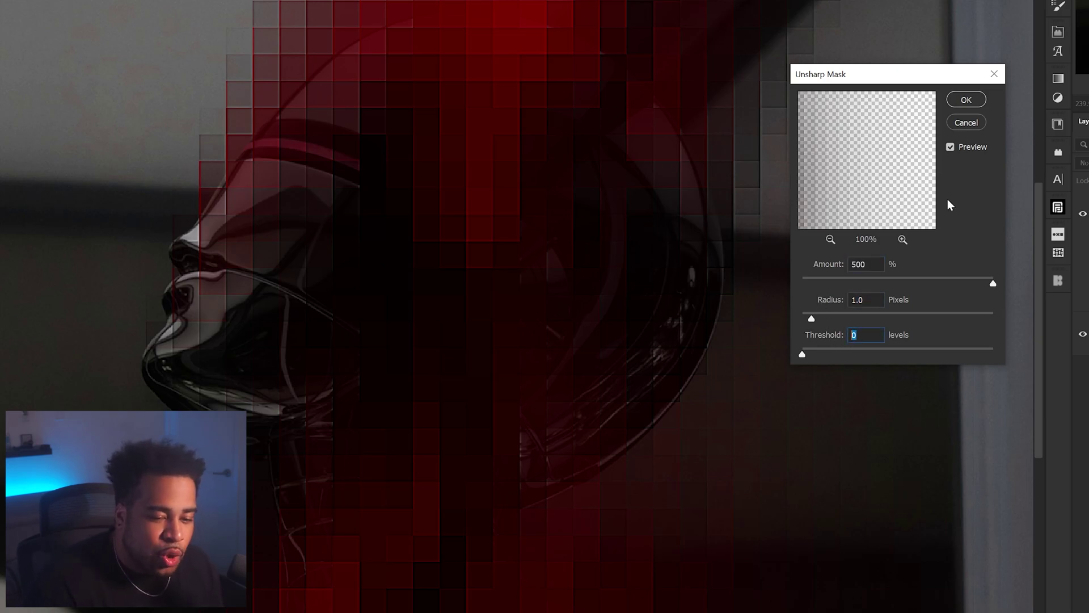
click(966, 100)
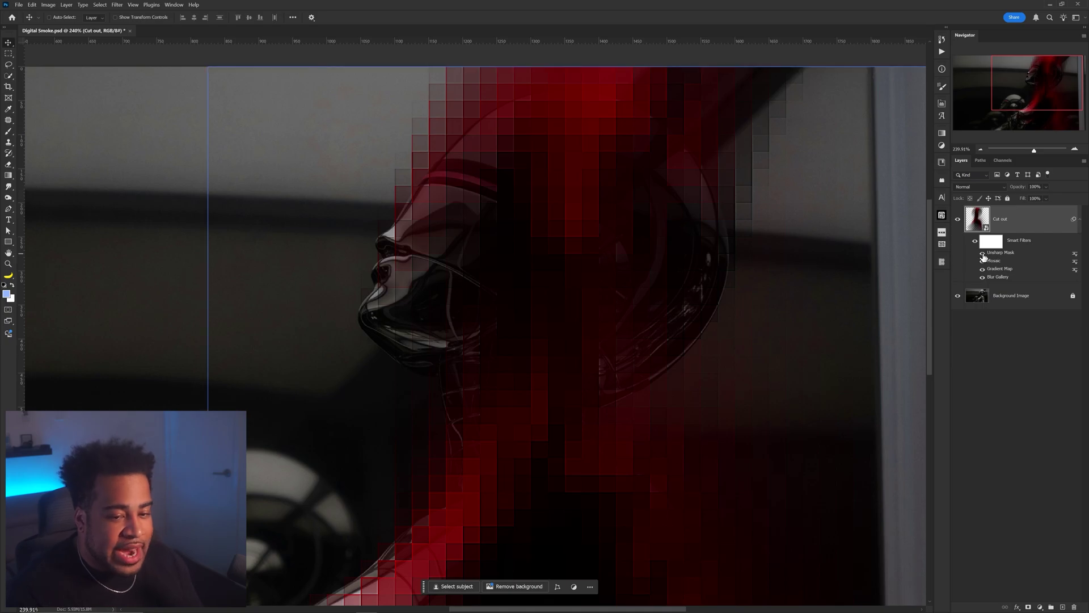
click(983, 253)
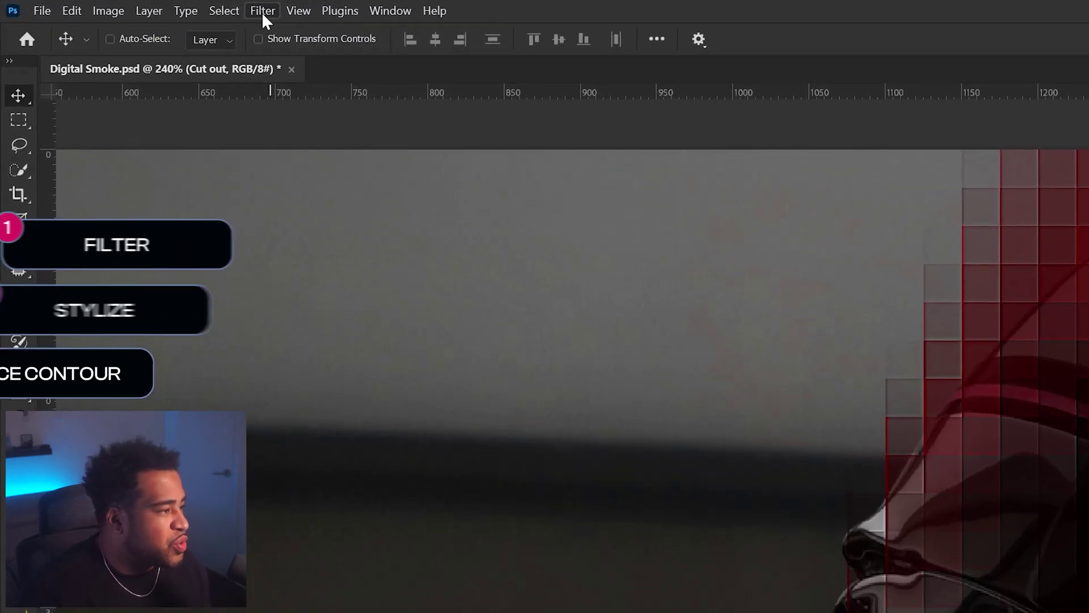
Add Trace Contour at Level 37, comparing Upper and Lower edges and keeping Lower
click(117, 6)
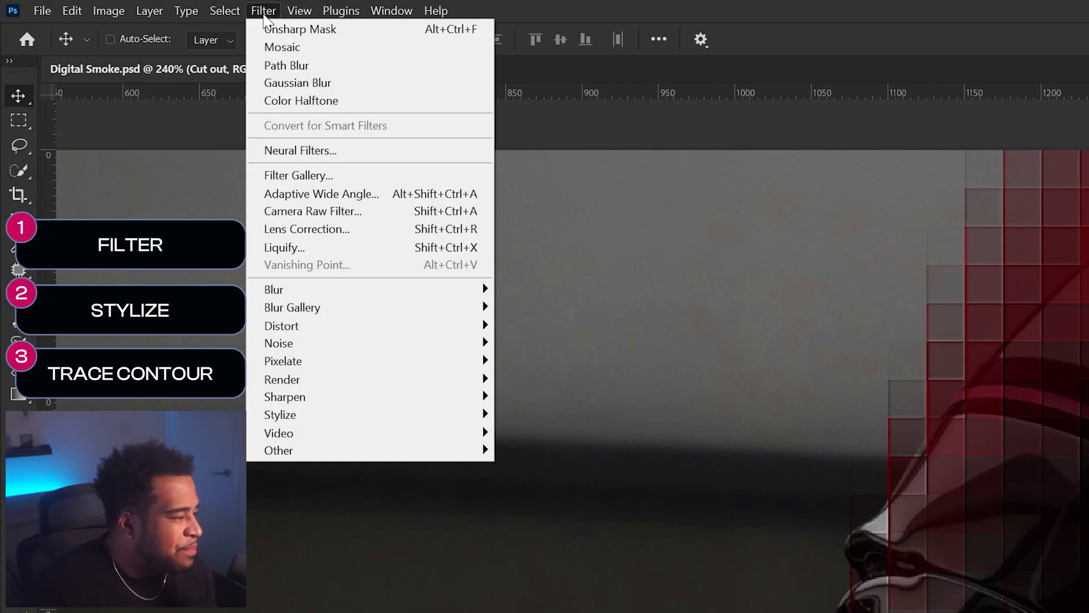
mouse_move(305, 417)
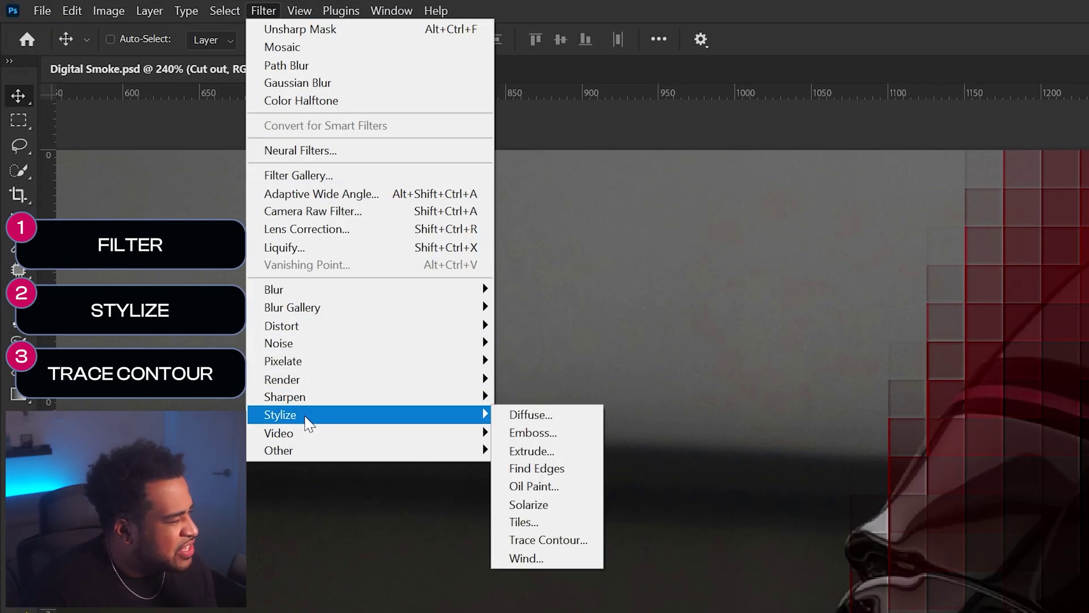
click(573, 539)
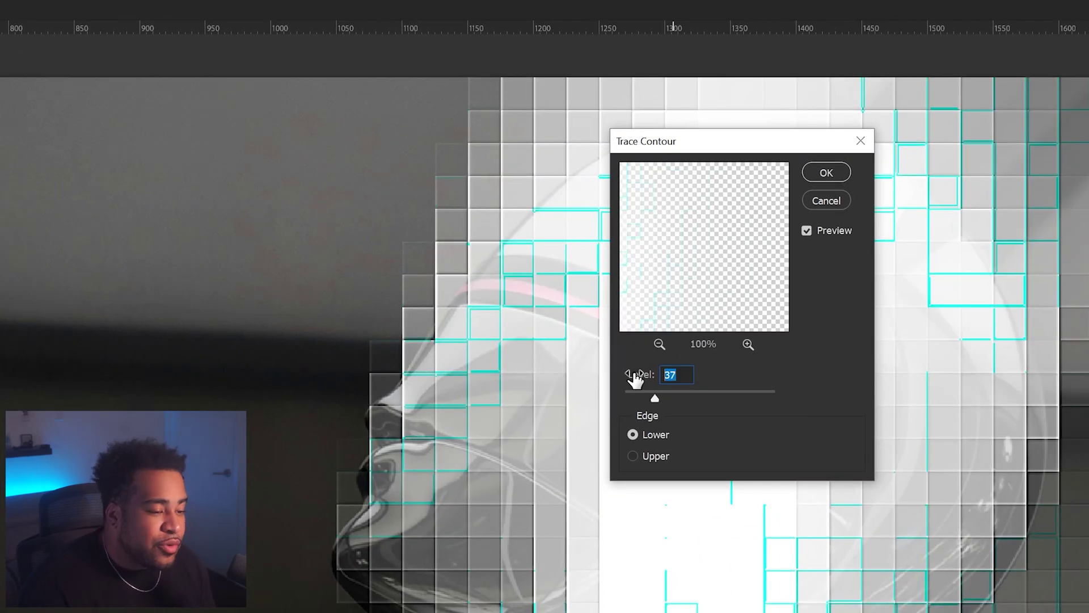
click(659, 453)
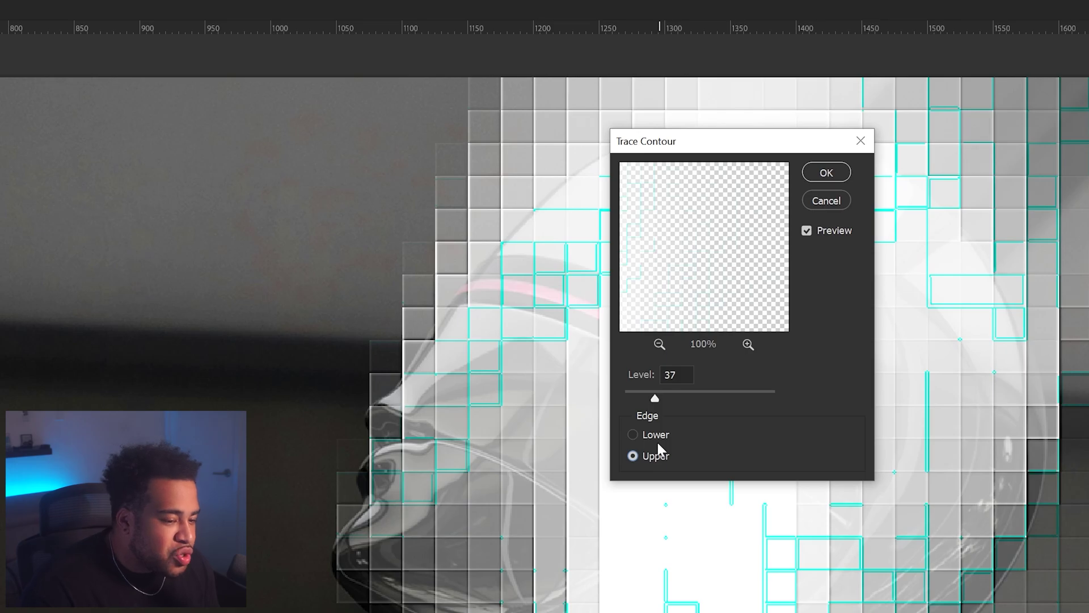
click(655, 434)
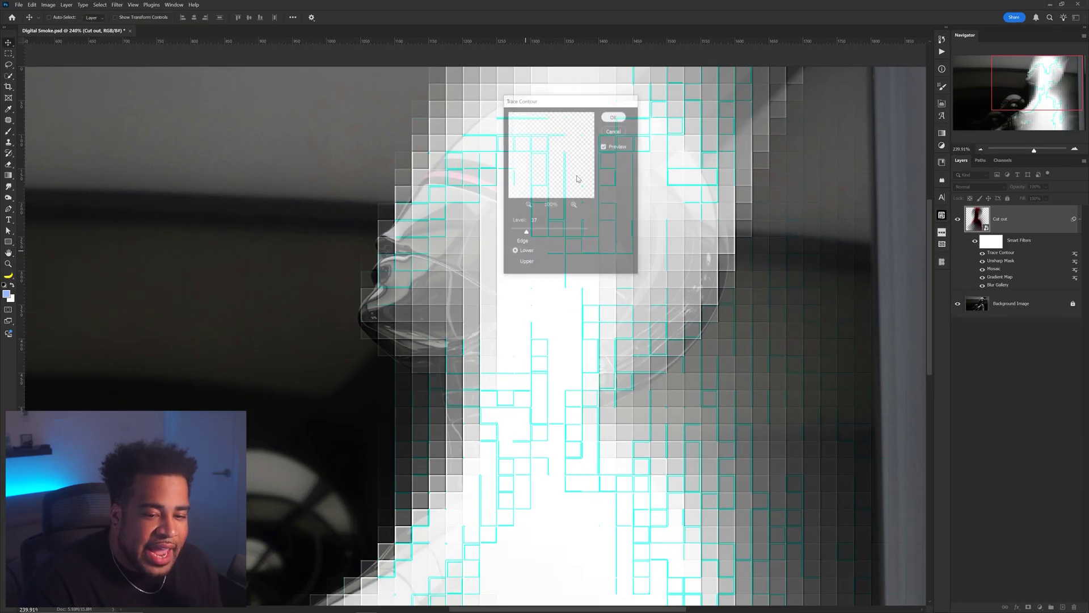
click(679, 137)
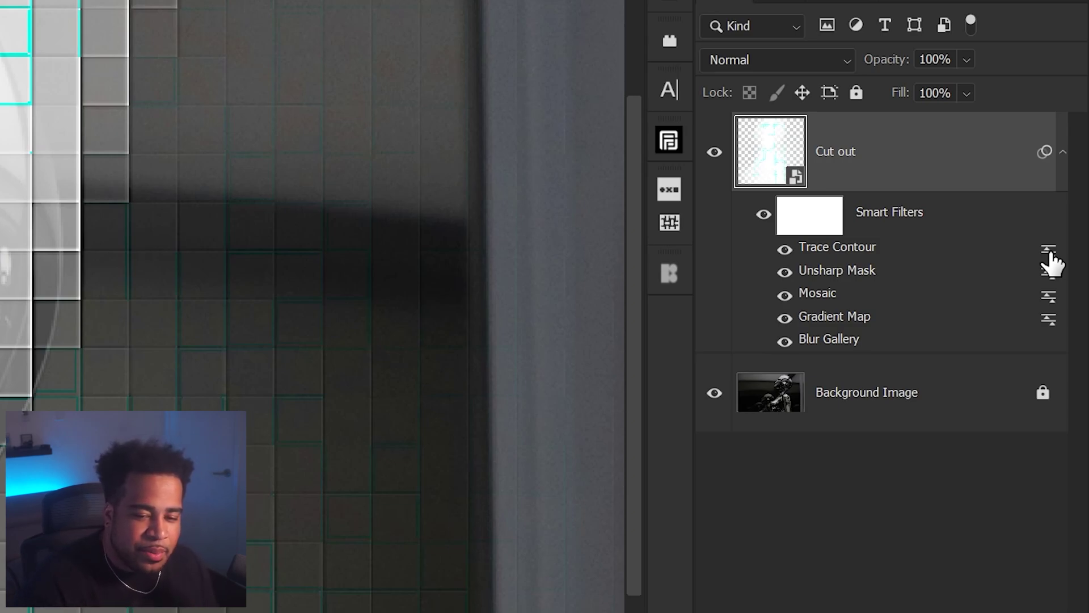
Set the Trace Contour filter's blending mode to Divide
double_click(1049, 251)
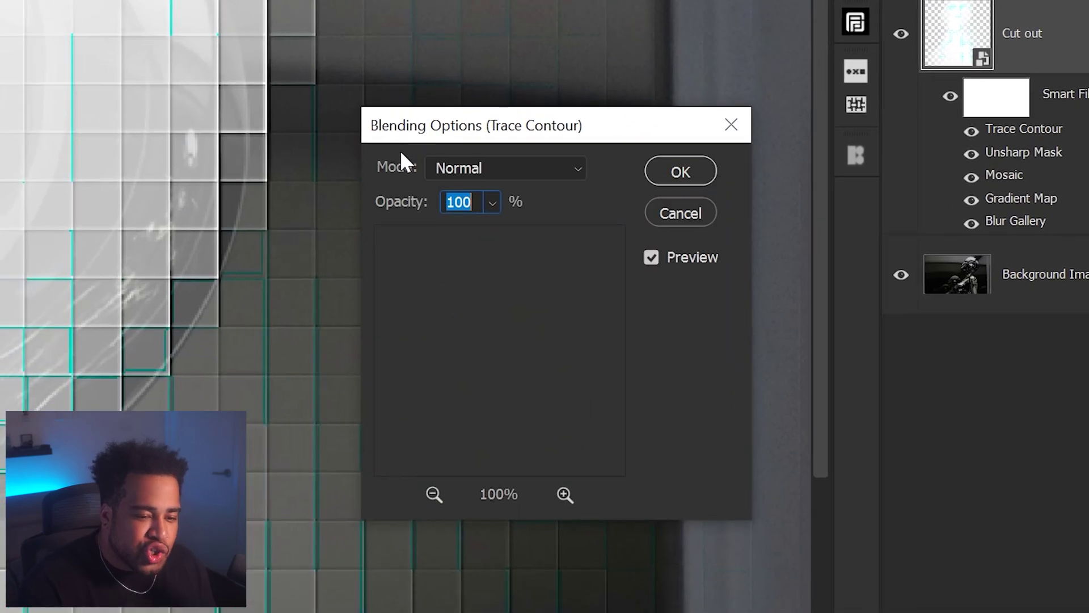
click(454, 169)
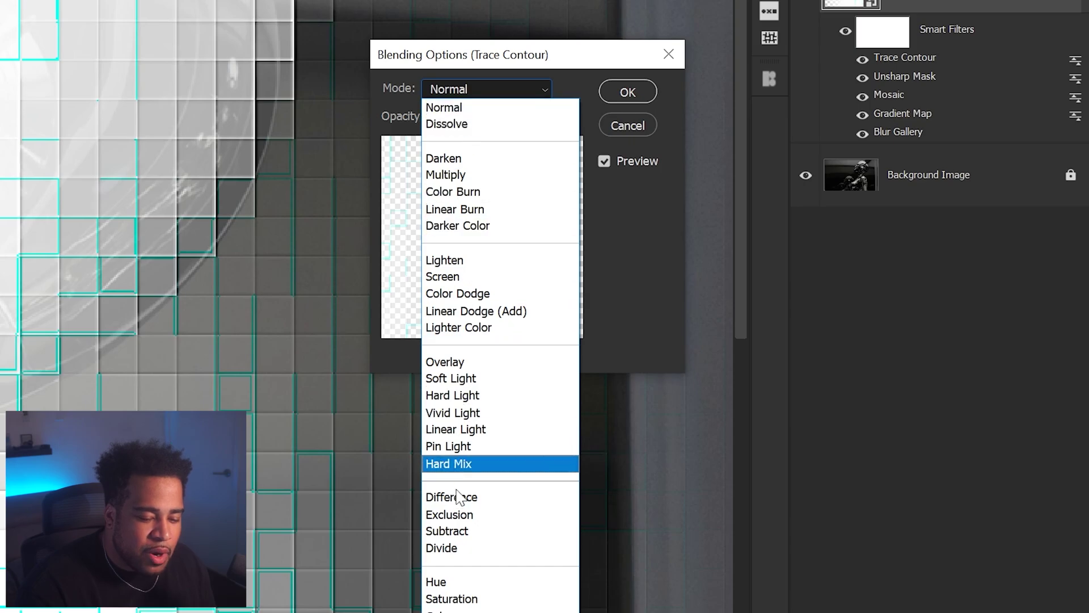
click(449, 548)
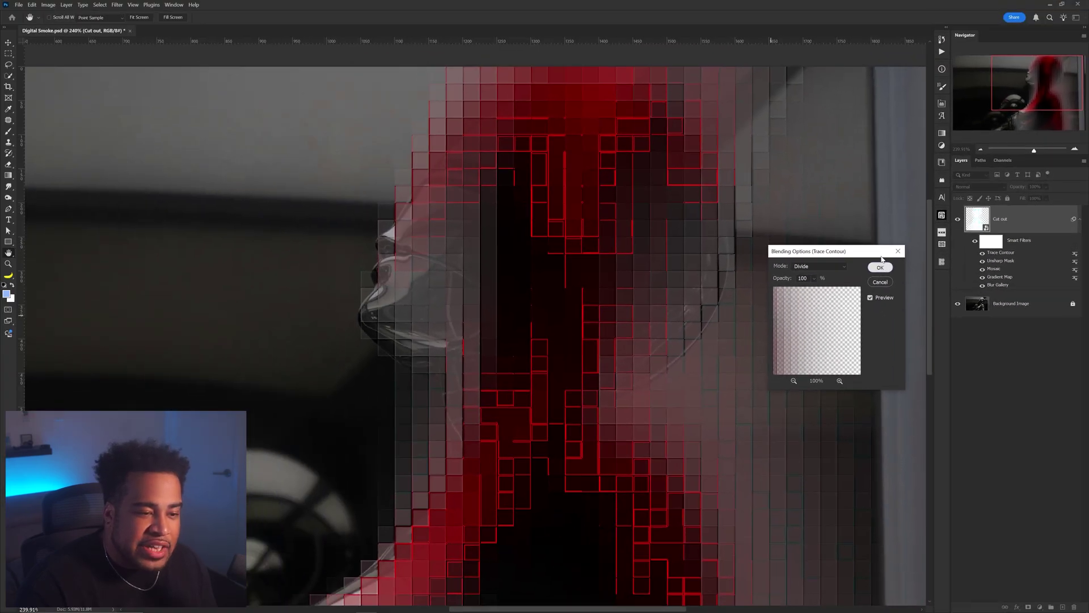
click(699, 136)
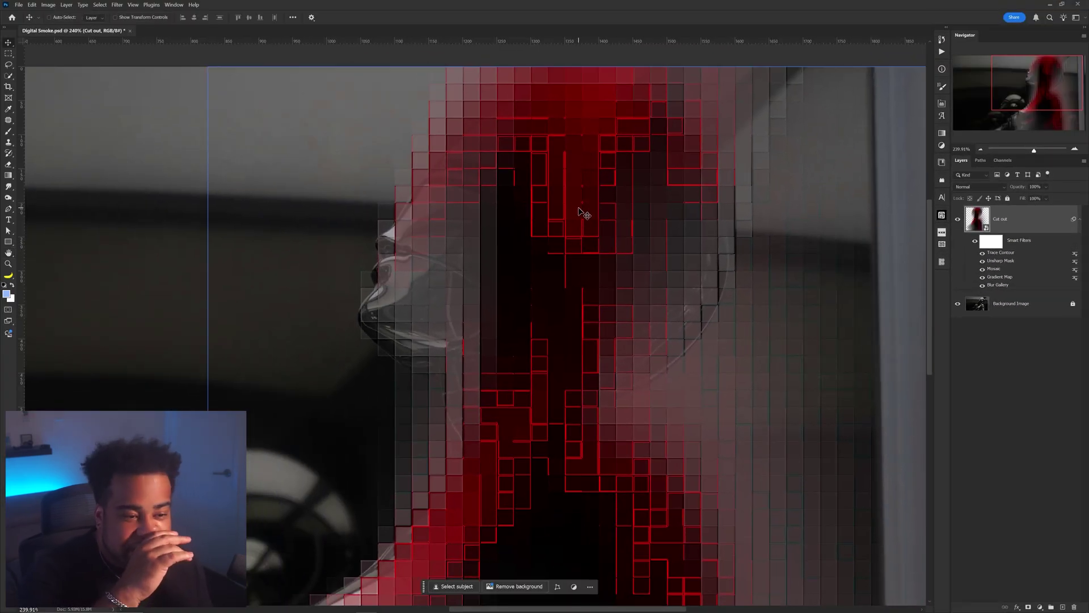
Set the Cut out layer's blend mode to Linear Dodge (Add)
click(956, 186)
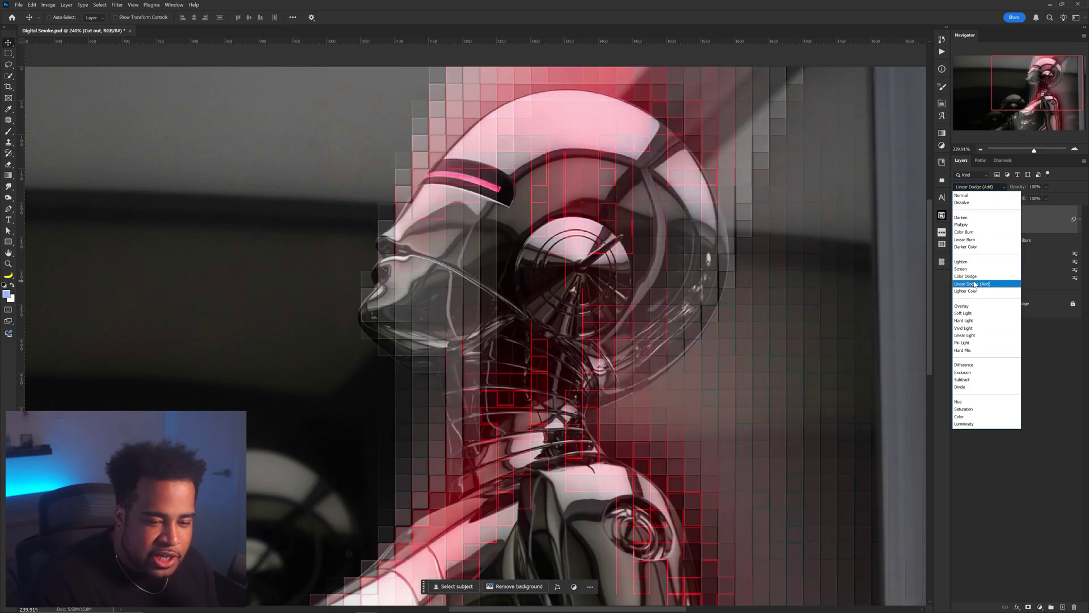
click(973, 284)
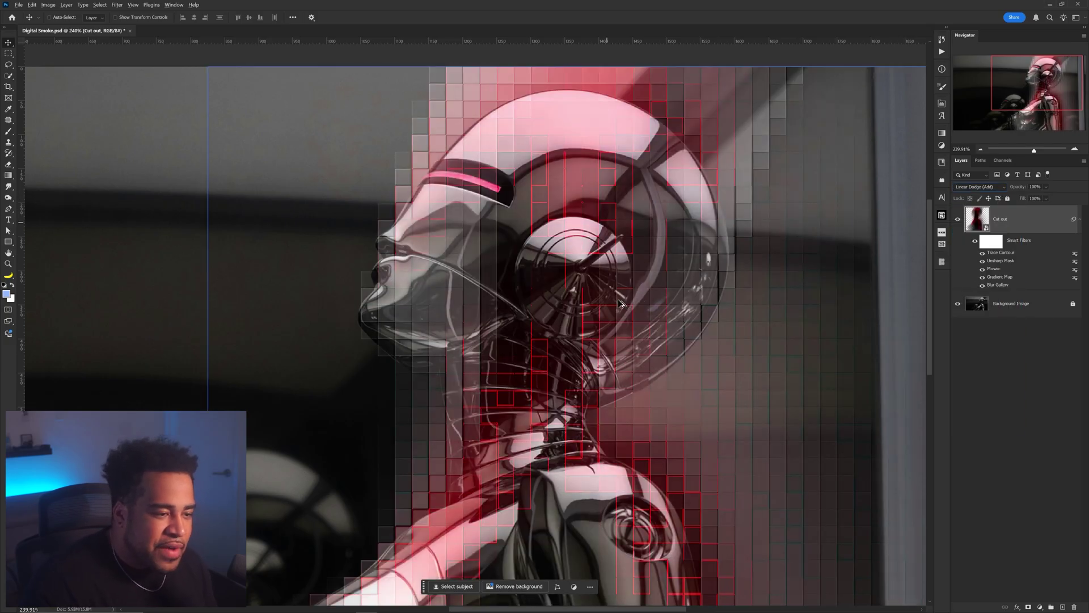
scroll(634, 304, down, 1)
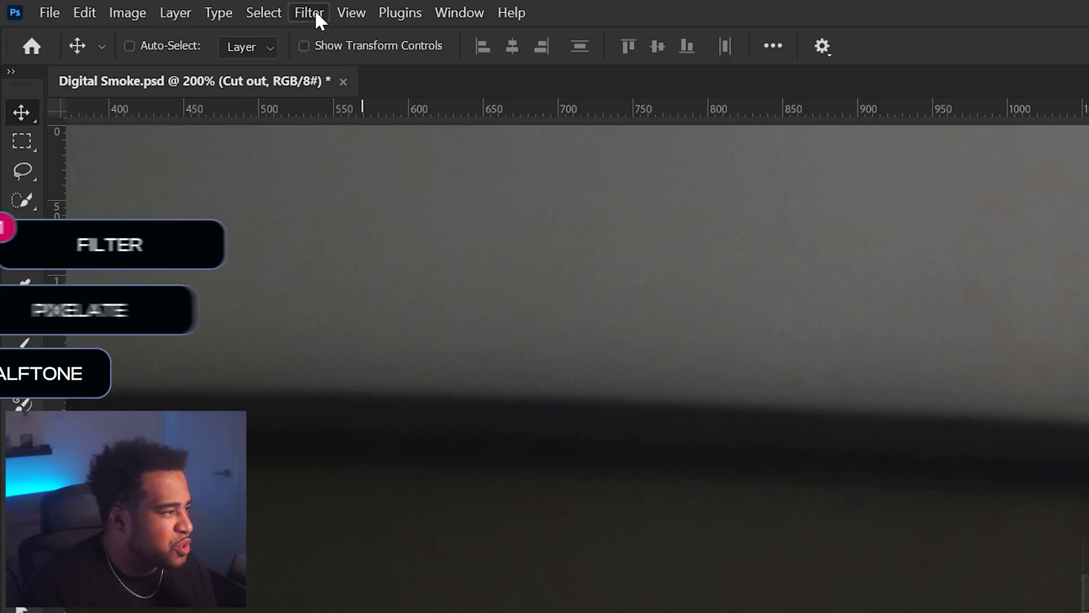
Add a Color Halftone filter to the robot layer with its default settings
click(316, 13)
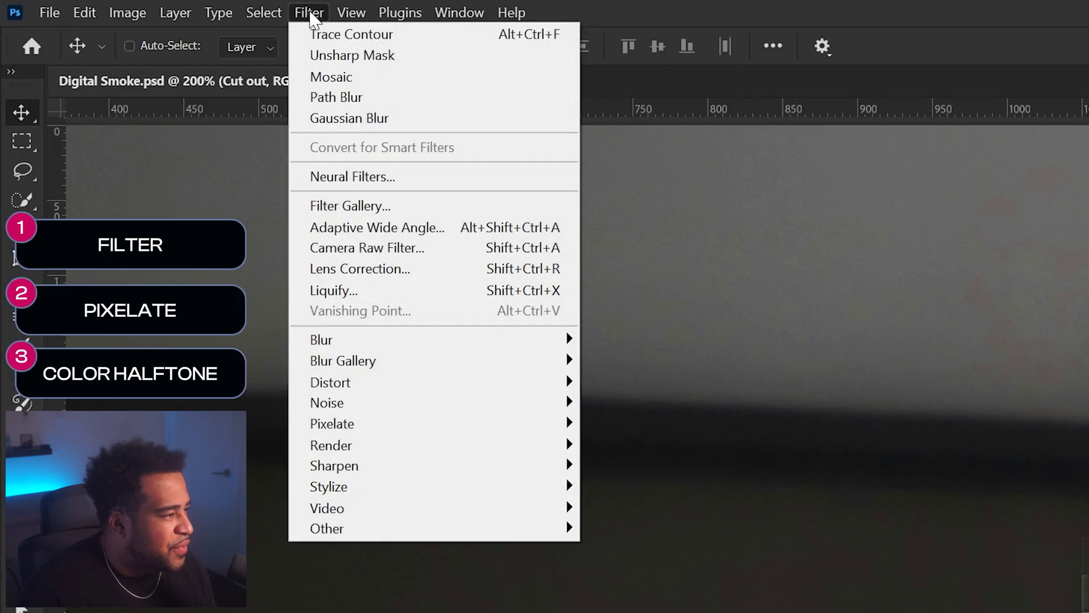
mouse_move(347, 431)
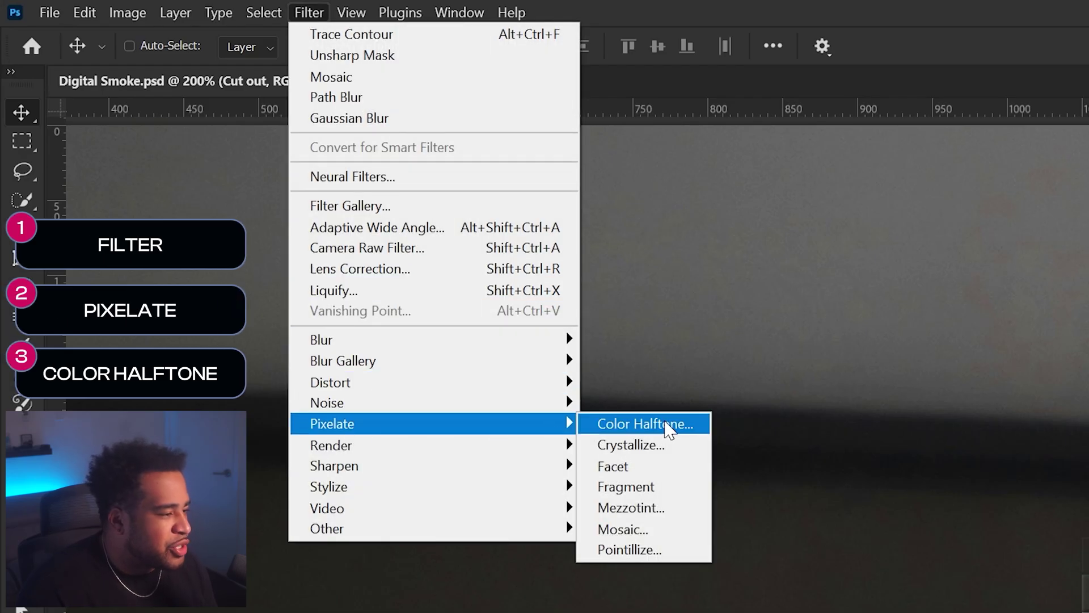
click(667, 426)
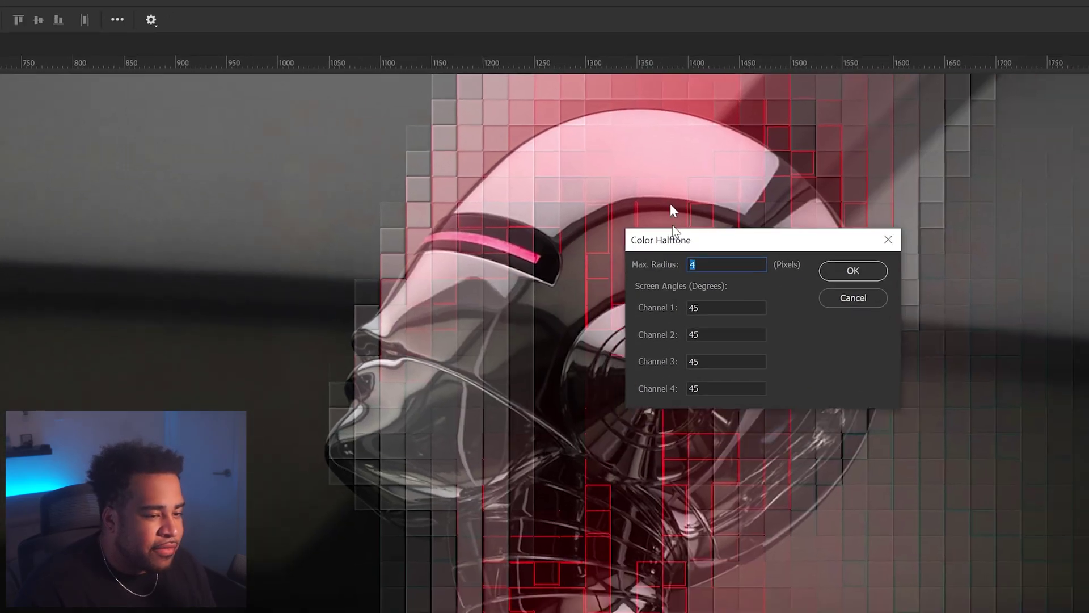
drag(674, 237, 484, 273)
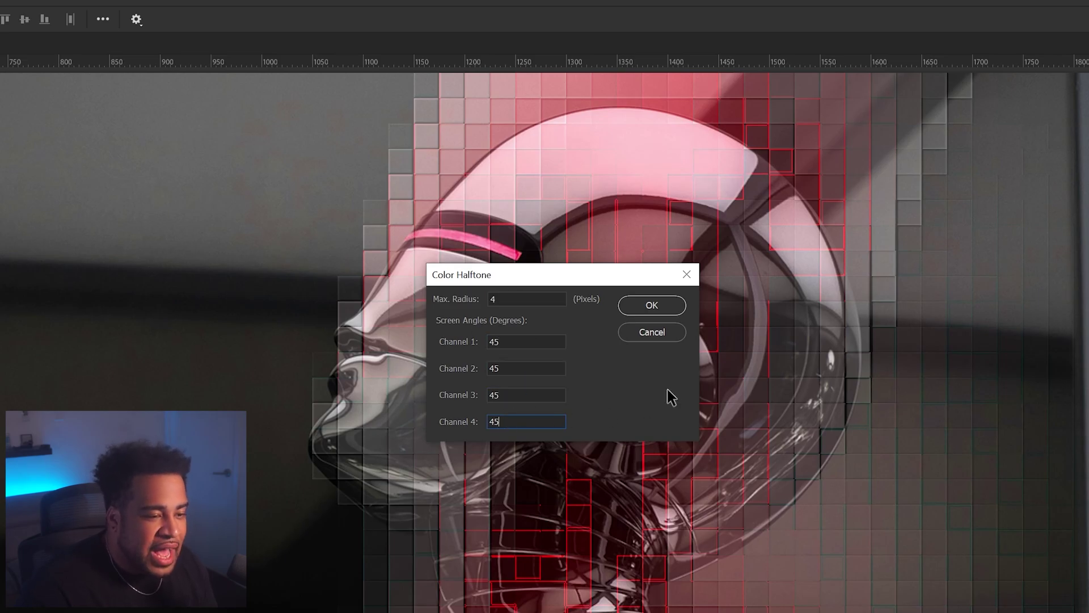
click(651, 306)
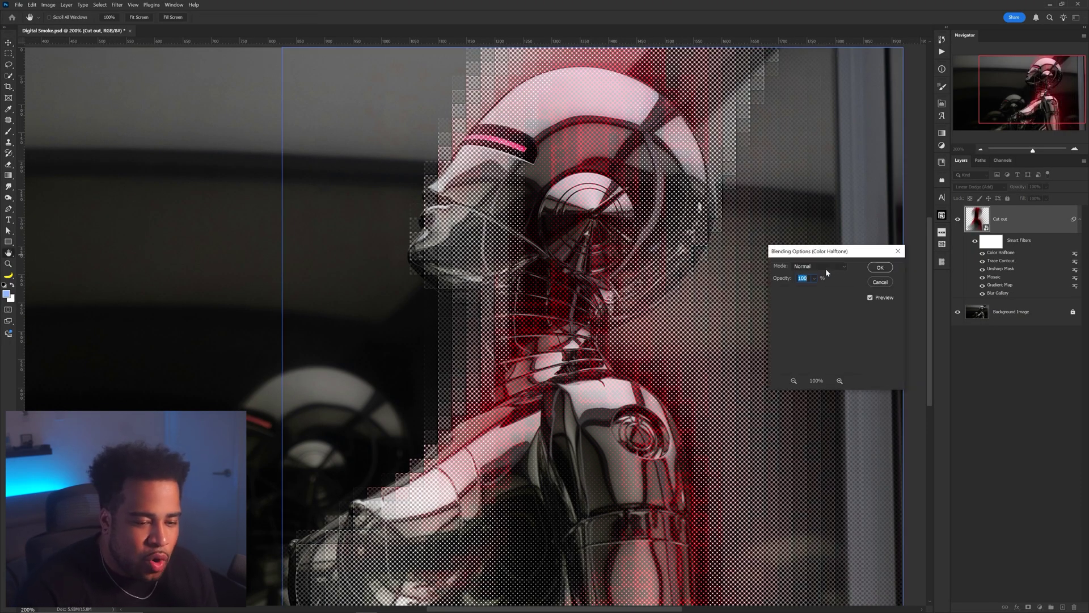
Blend the Color Halftone filter as Hard Mix, then hide it
click(820, 266)
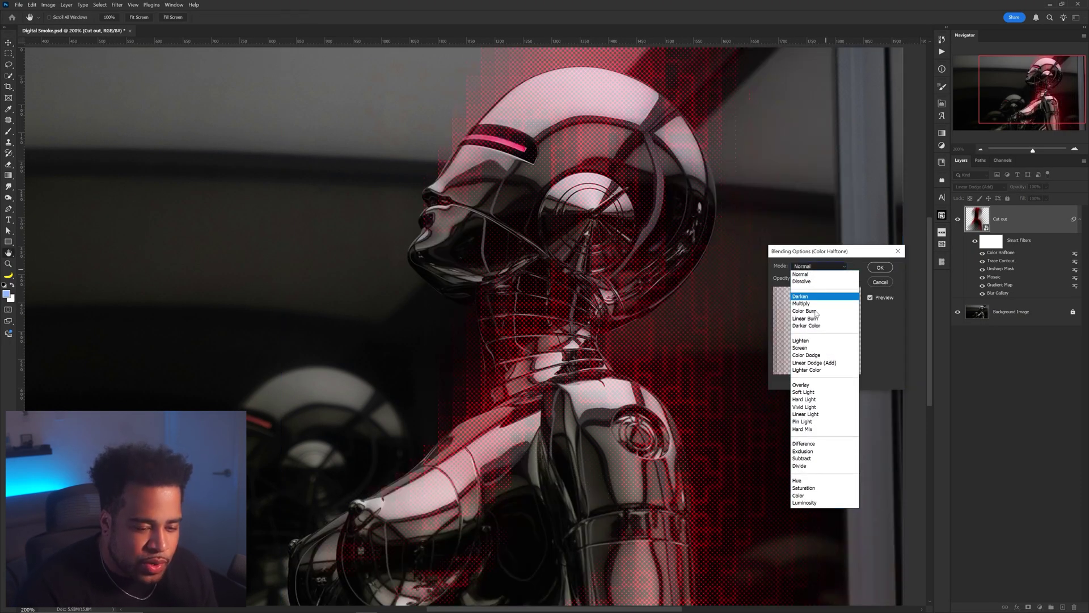
click(804, 429)
click(882, 271)
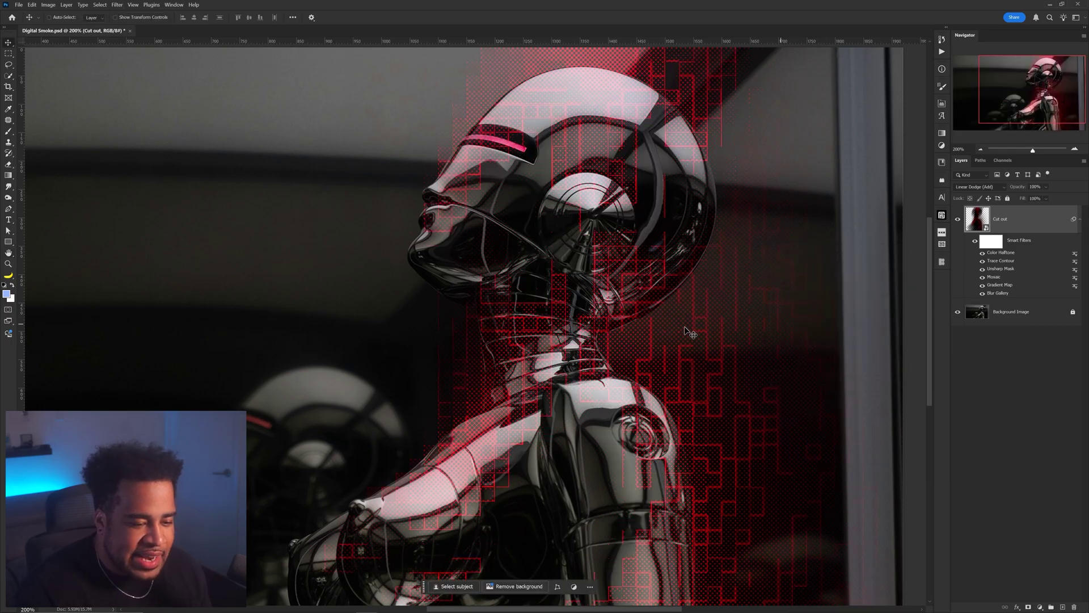
alt+scroll(647, 348, up, 2)
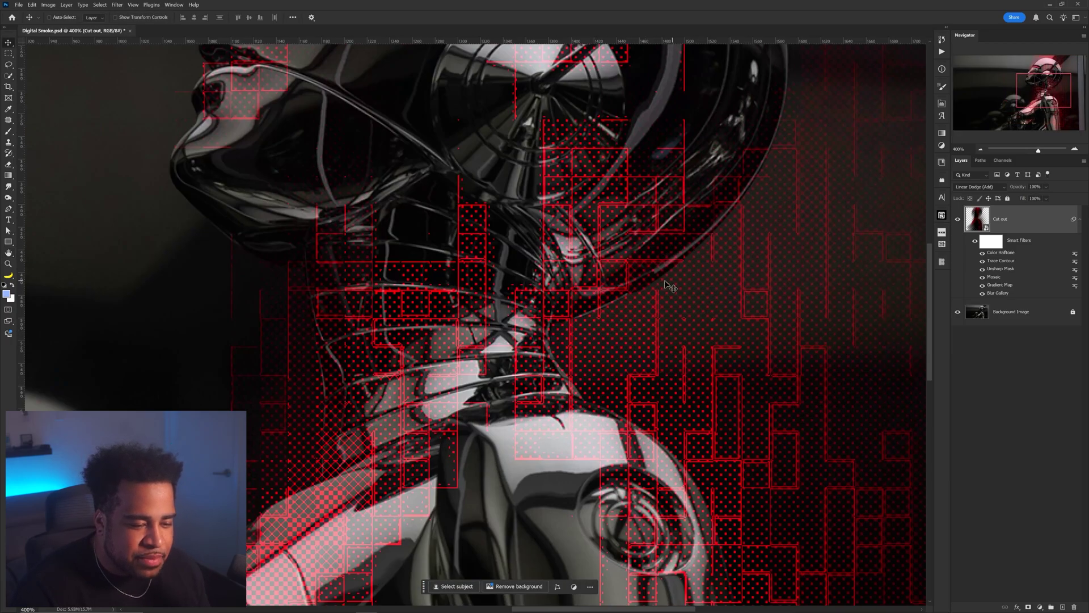
click(981, 254)
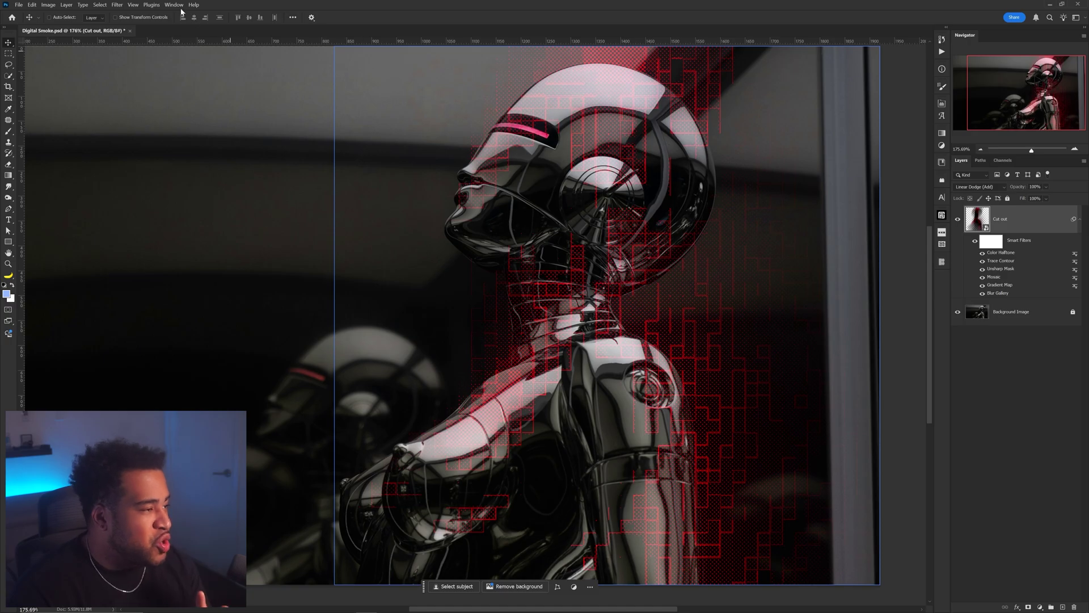
Add a Gaussian Blur with a 3-pixel radius to the robot layer
click(117, 5)
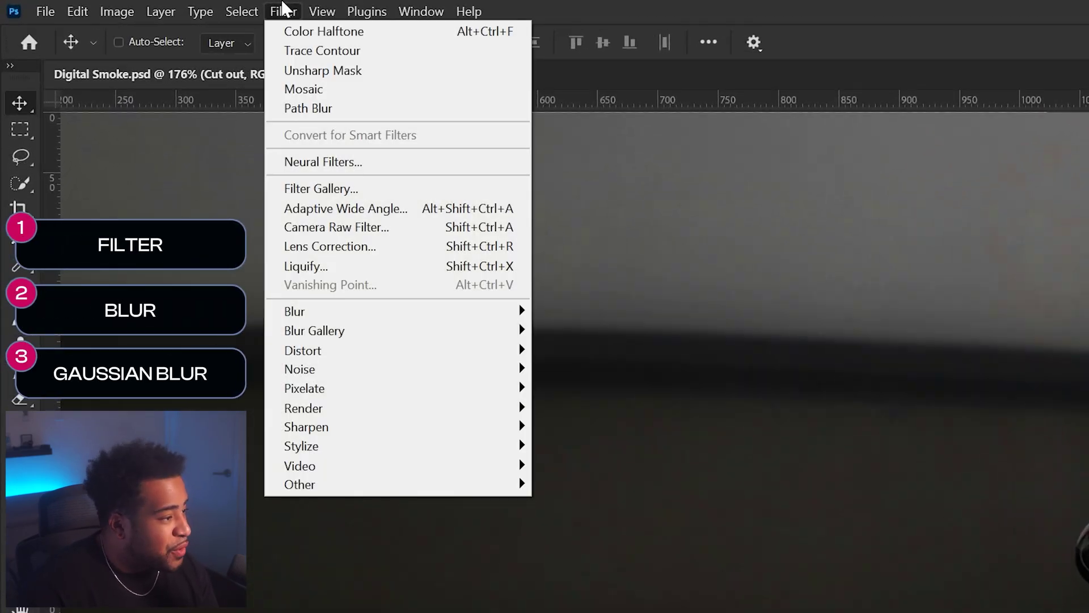
click(590, 387)
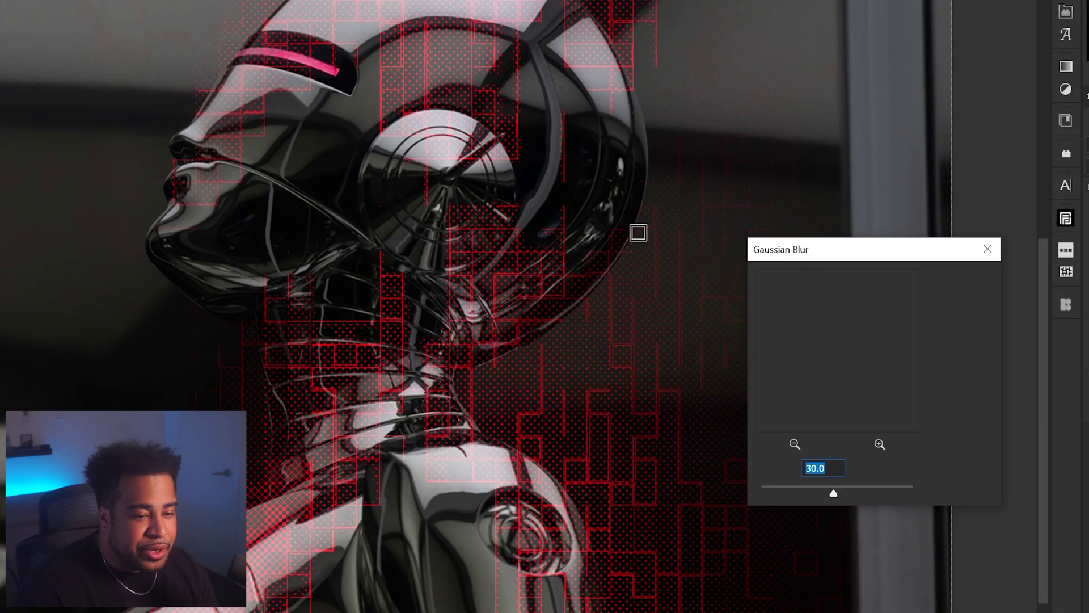
drag(796, 232, 683, 138)
text(3)
click(825, 164)
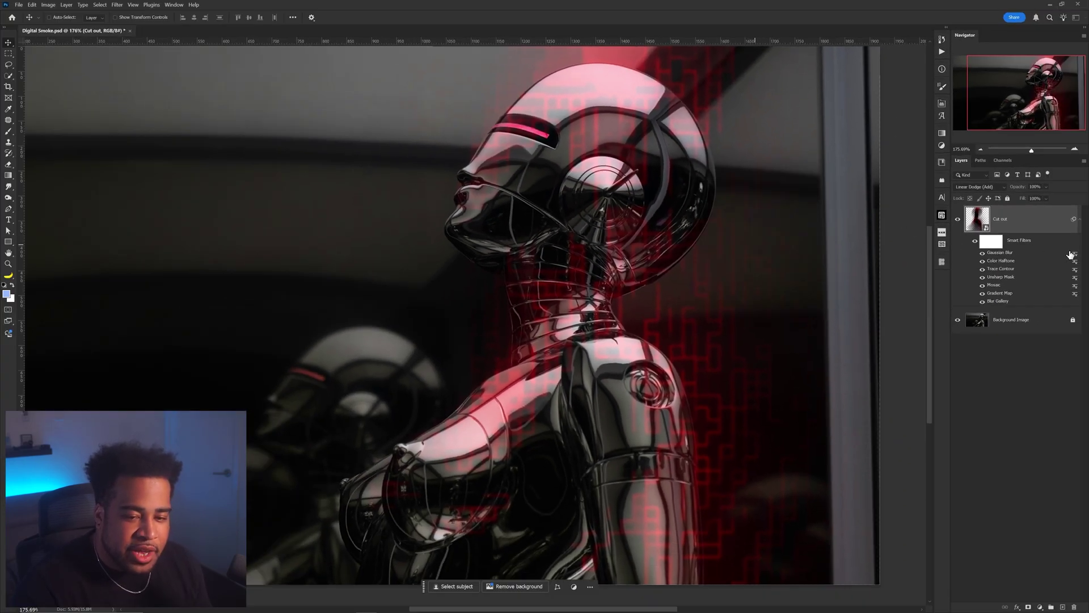
Set the Gaussian Blur filter's blending mode to Linear Dodge (Add)
double_click(1075, 253)
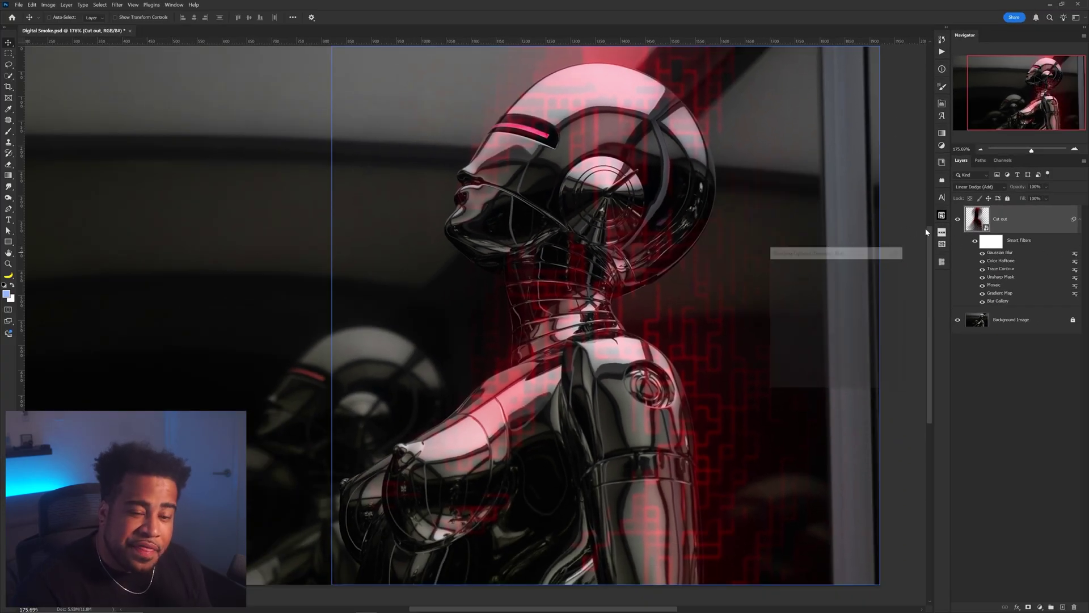
click(820, 266)
click(814, 362)
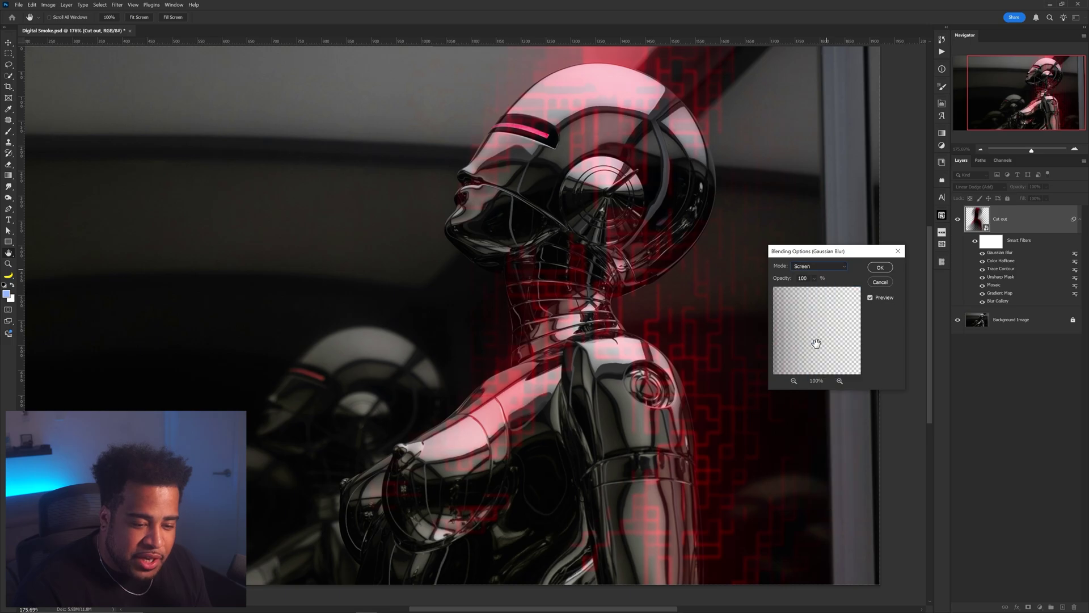
click(880, 267)
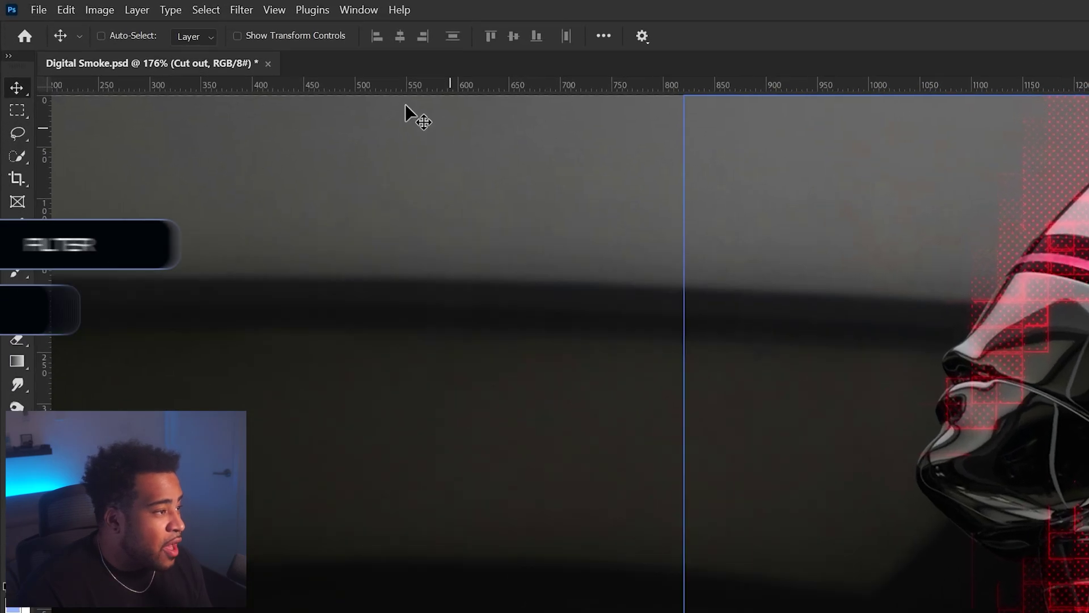
click(117, 4)
Add a second Gaussian Blur smart filter to the robot with a radius of 39
mouse_move(137, 128)
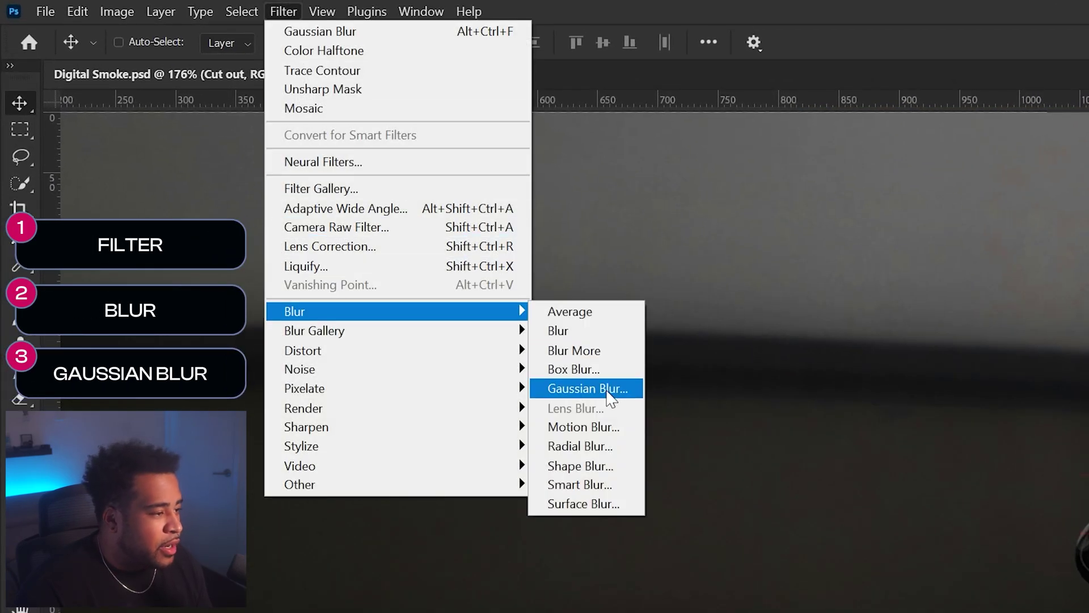
click(610, 397)
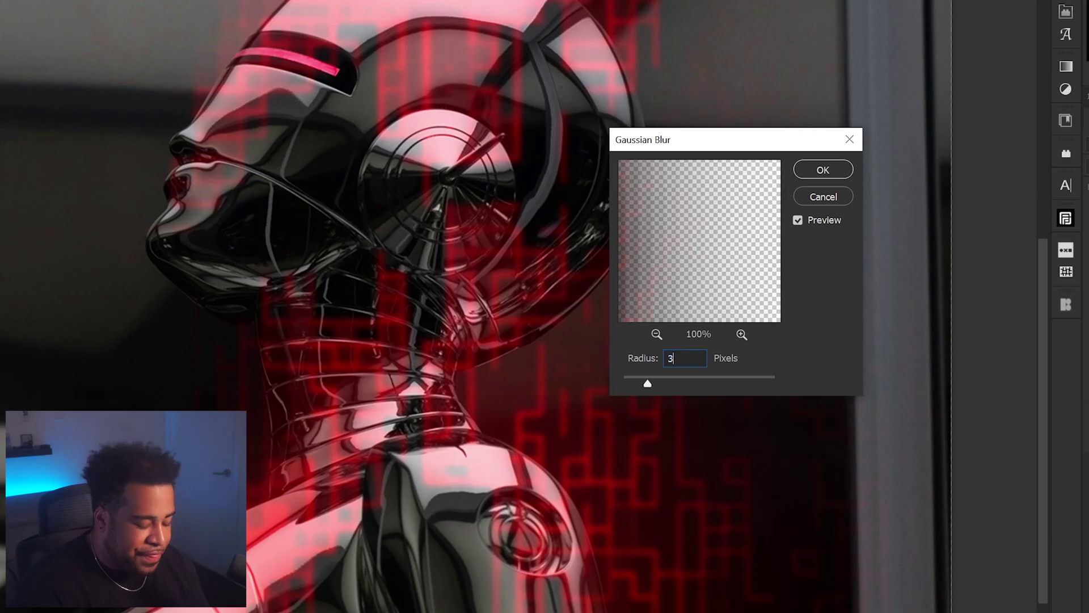
key(Return)
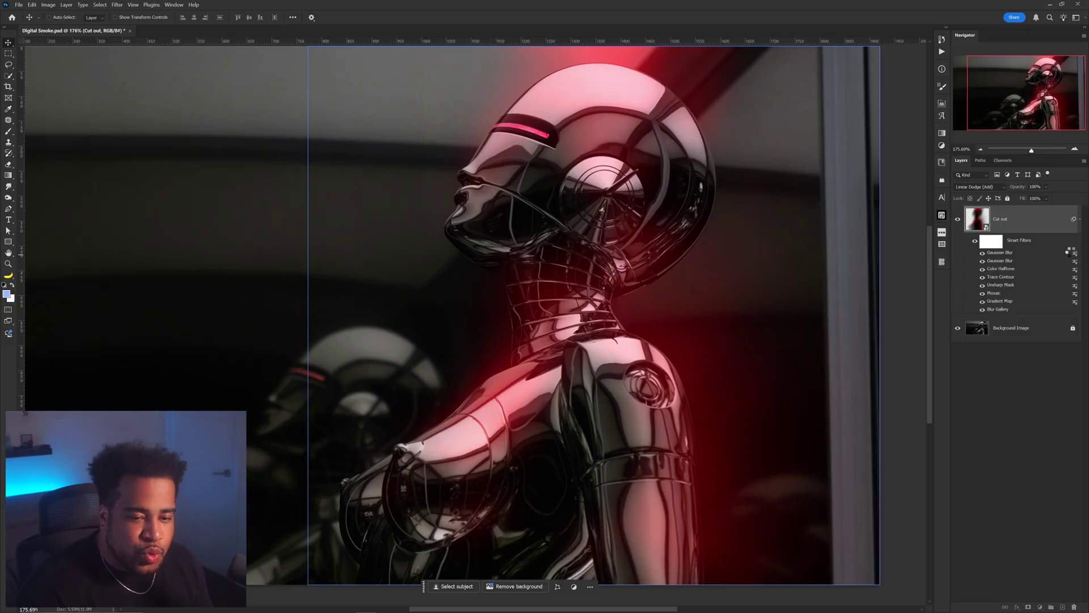
Set the second Gaussian Blur's blending mode to Linear Dodge (Add) for a strong red glow
double_click(1070, 252)
click(820, 266)
click(829, 362)
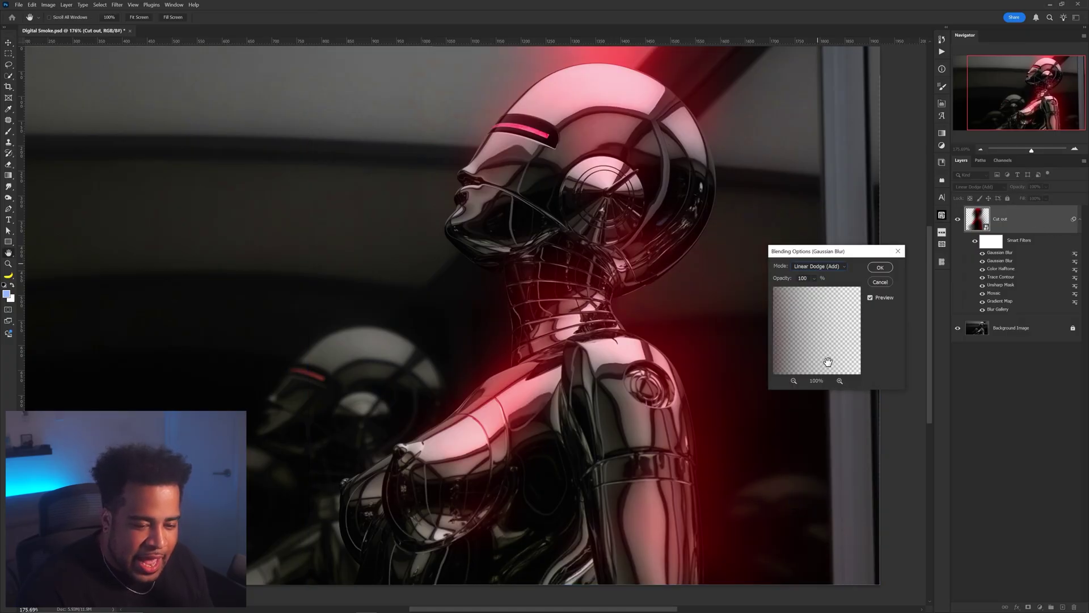
key(Return)
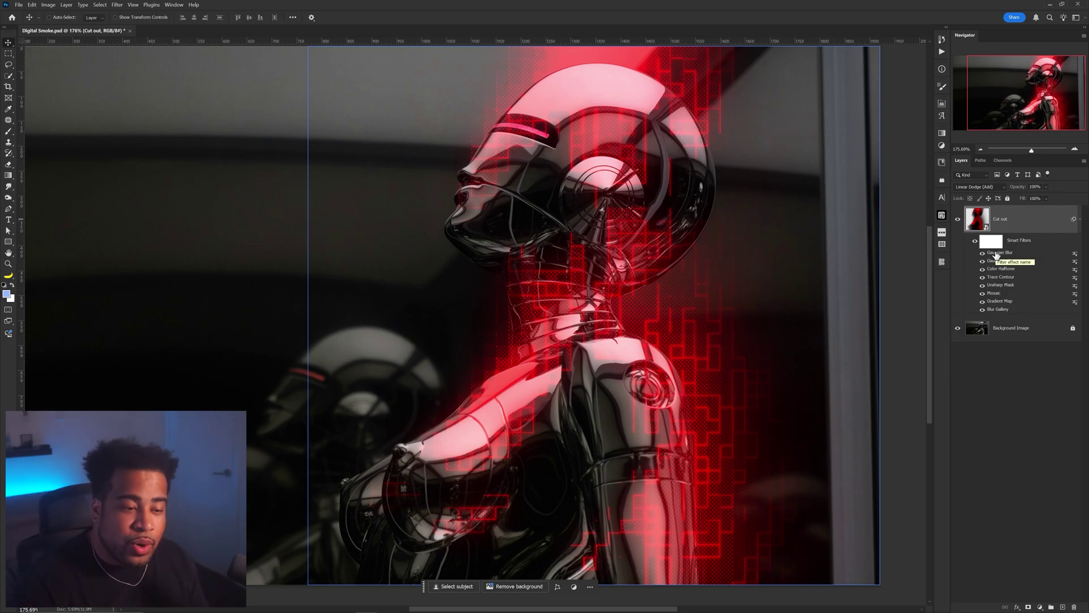
key(ctrl+minus)
key(ctrl+plus)
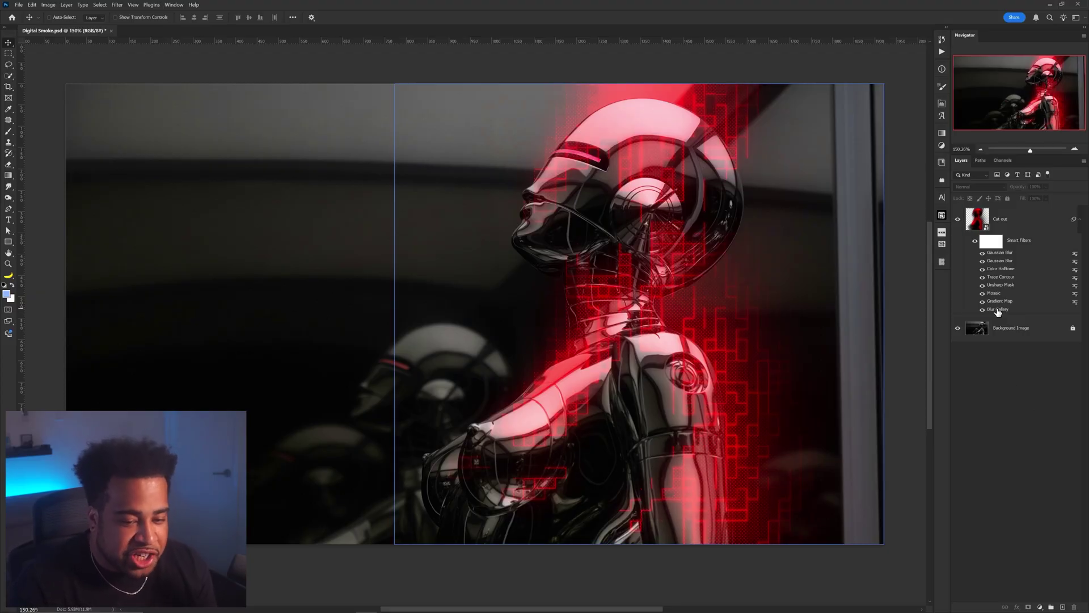
click(998, 310)
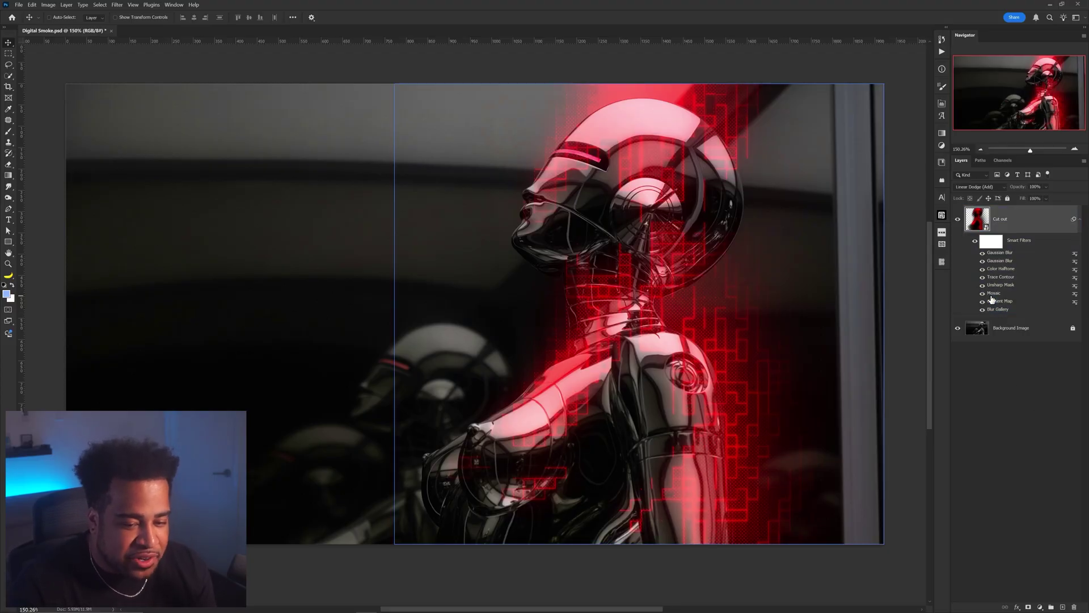
Reapply the Cut out layer's Mosaic smart filter, keeping Cell Size at 5
double_click(993, 292)
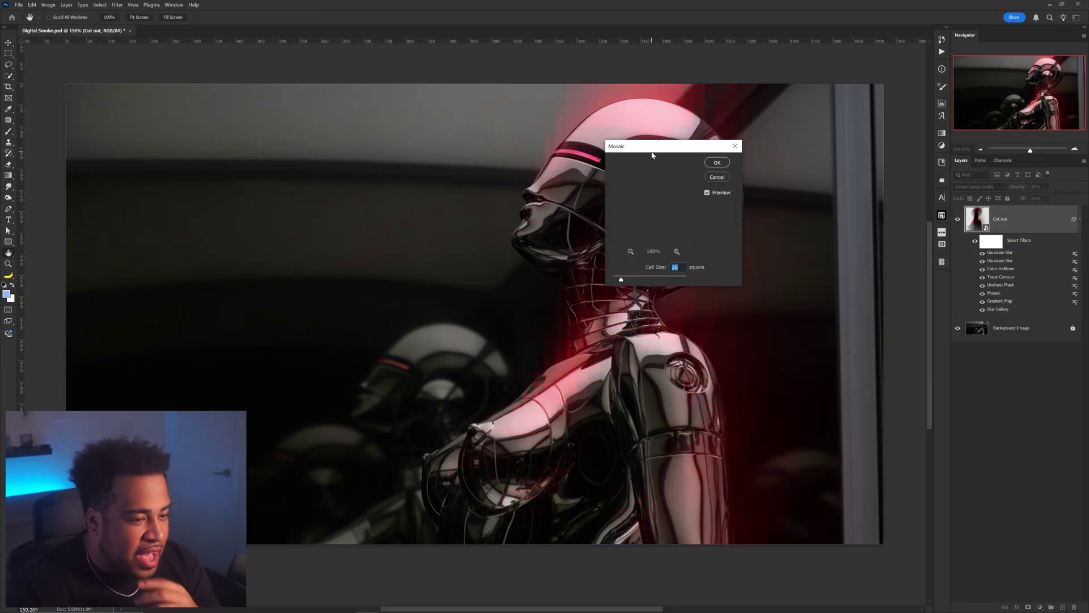
drag(652, 151, 773, 157)
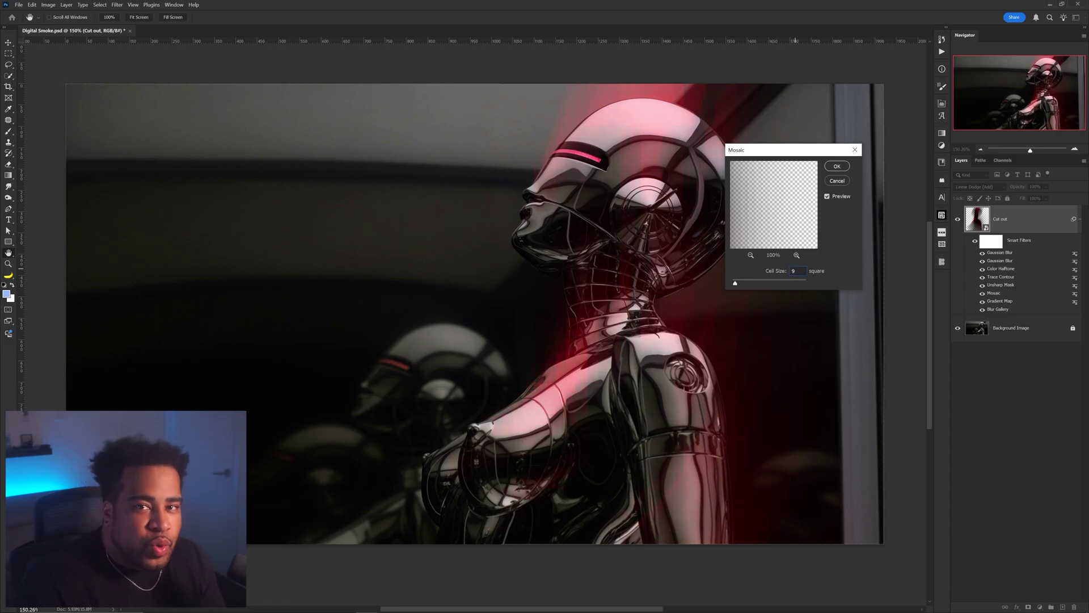
click(837, 166)
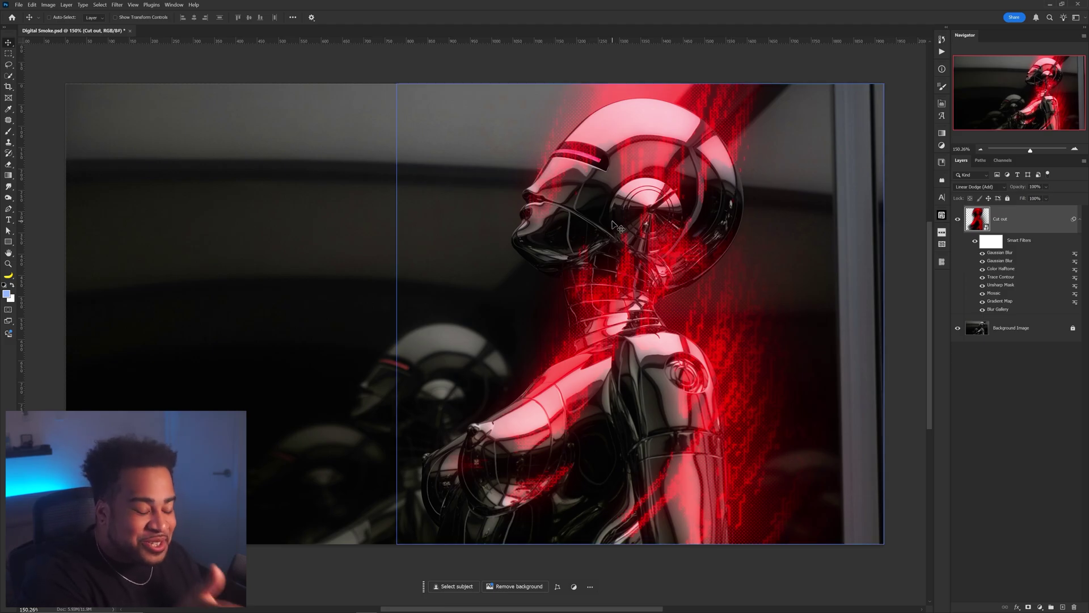
scroll(630, 254, up, 2)
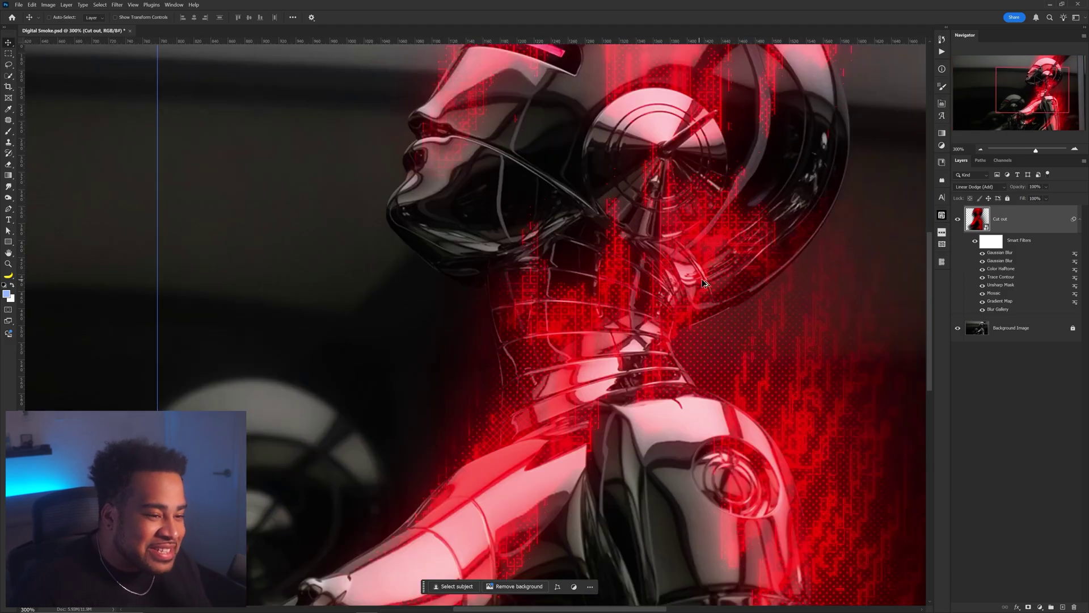
scroll(702, 282, down, 1)
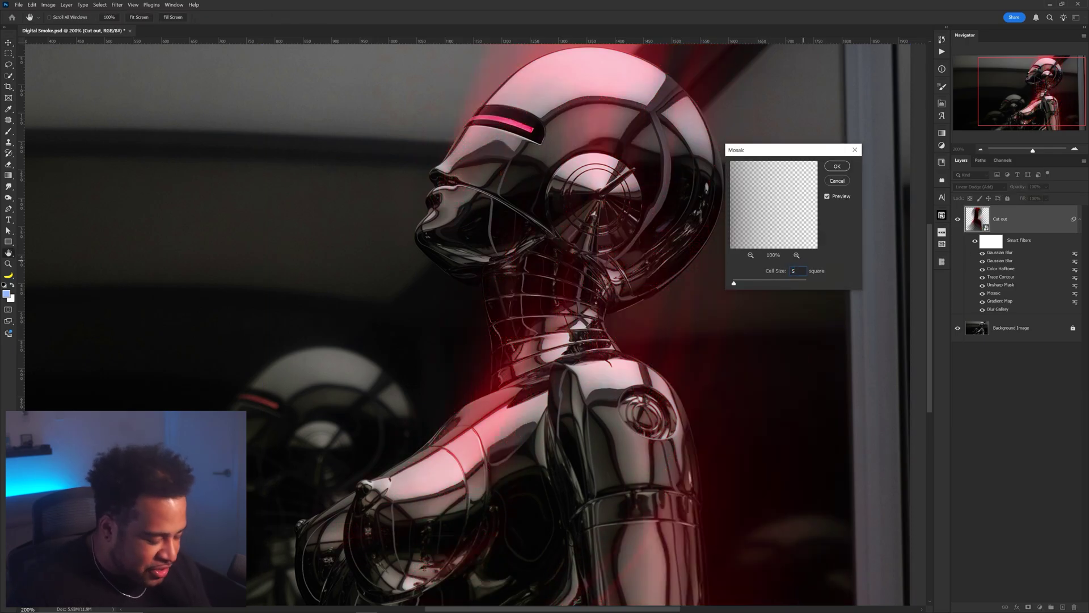
click(837, 166)
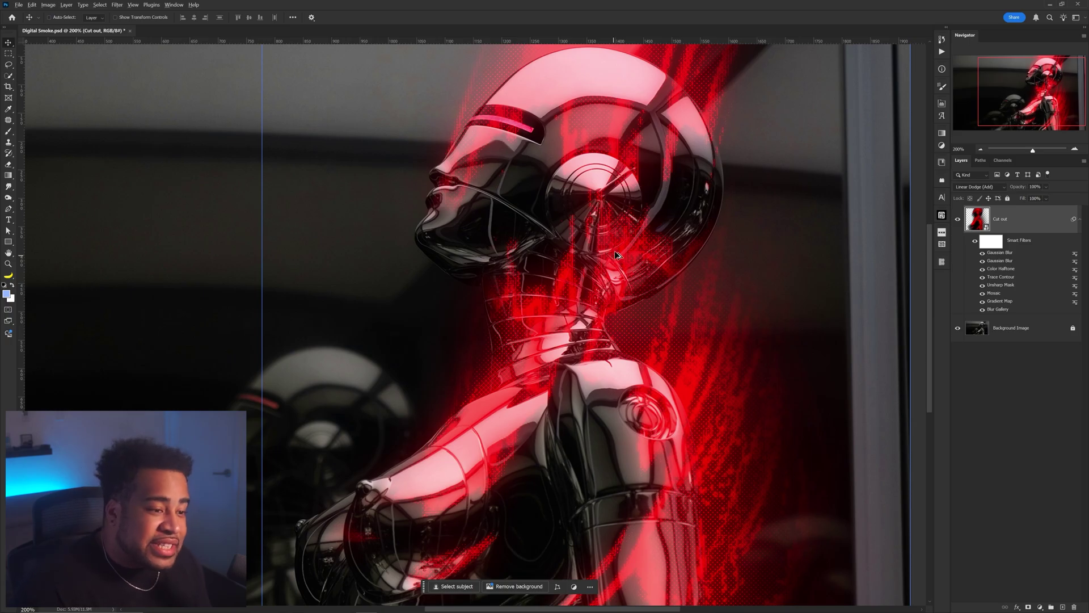
key(ctrl+minus)
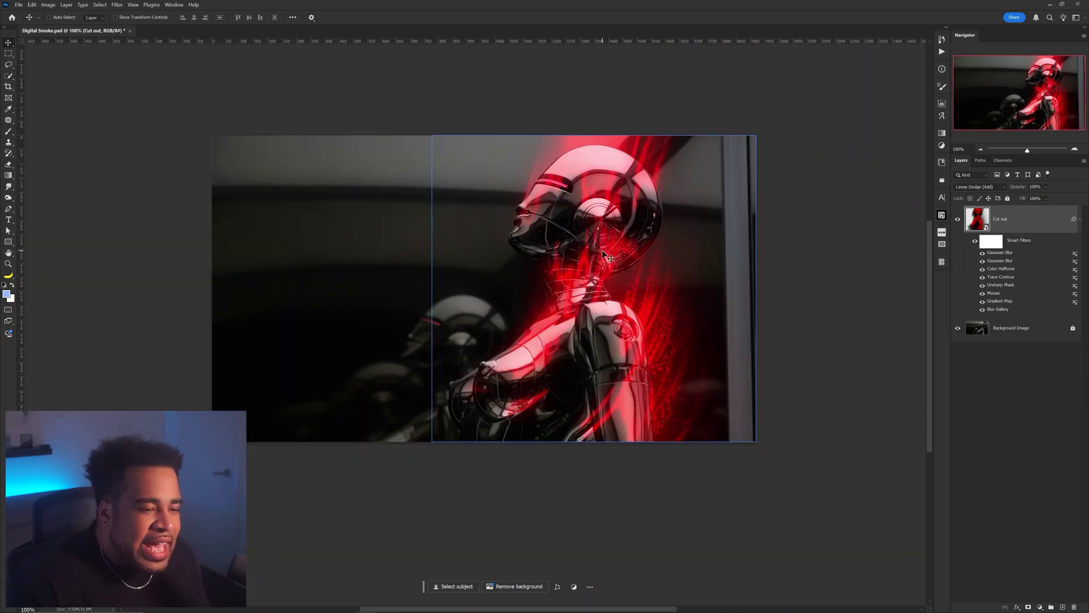
scroll(608, 307, up, 1)
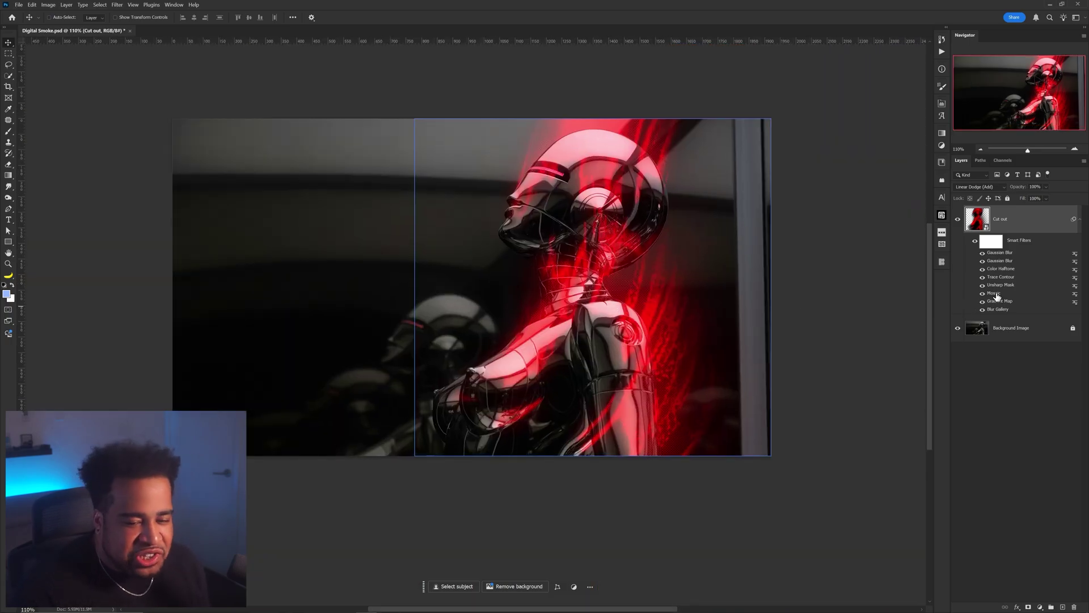
double_click(992, 293)
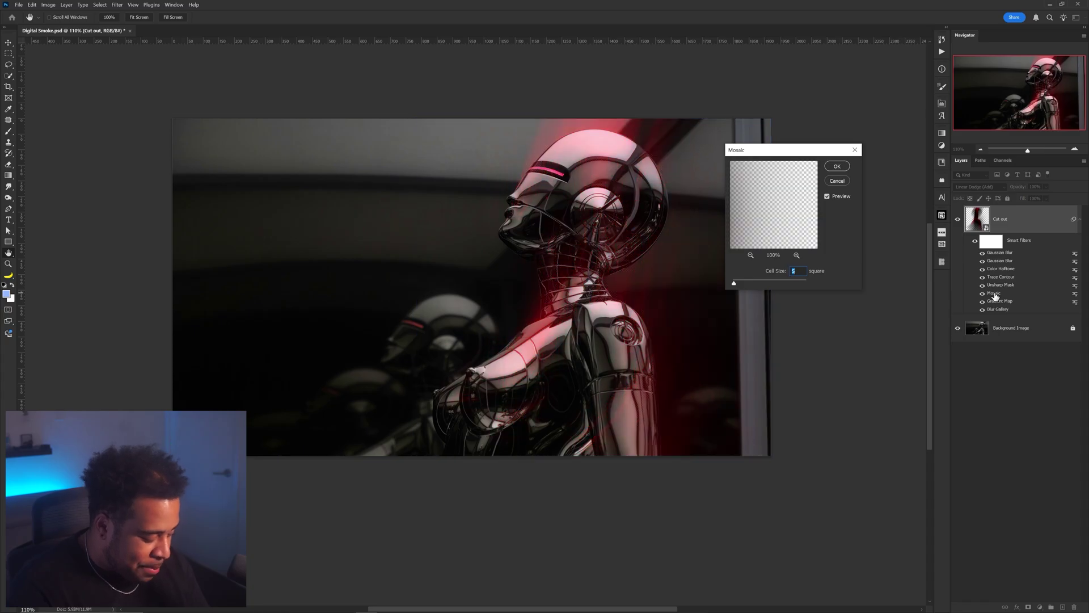
key(Return)
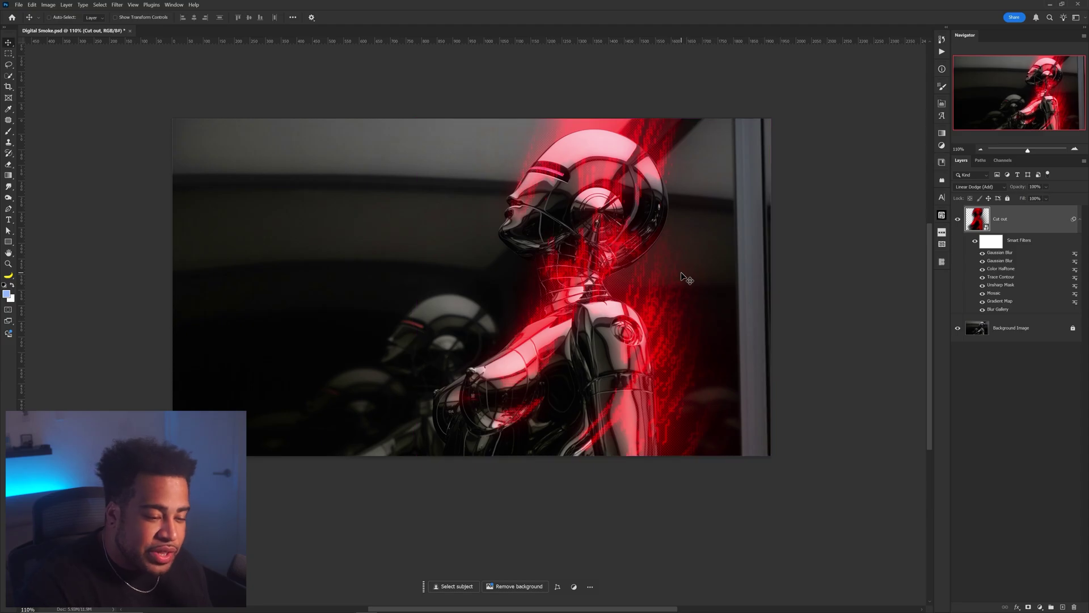
Swap Path Blur for Field Blur: 0 px on the face, 227 px shoulder, 116 px chest
double_click(1002, 310)
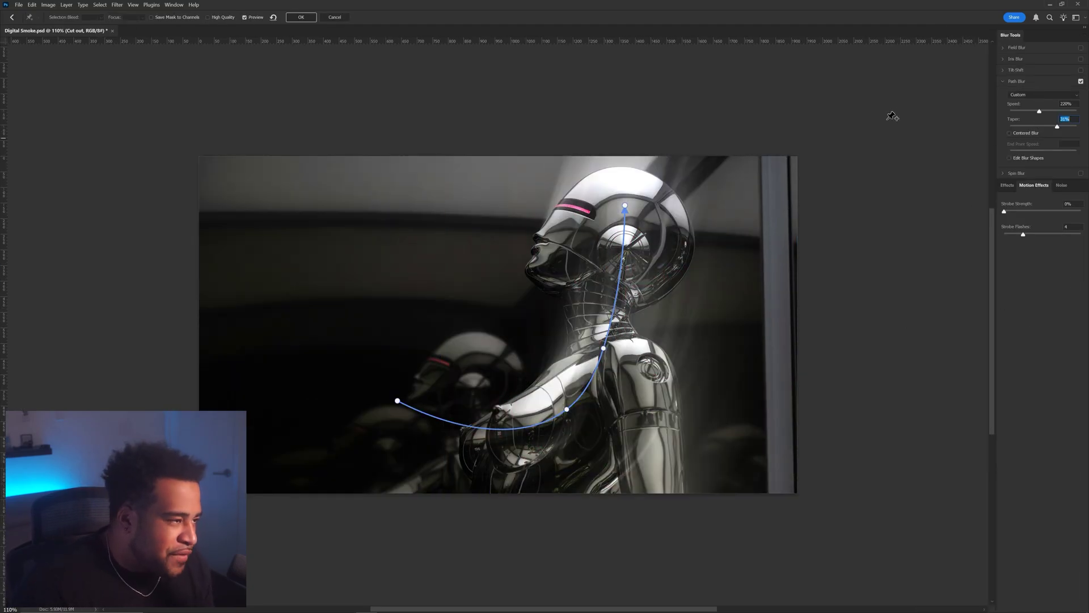
click(1081, 82)
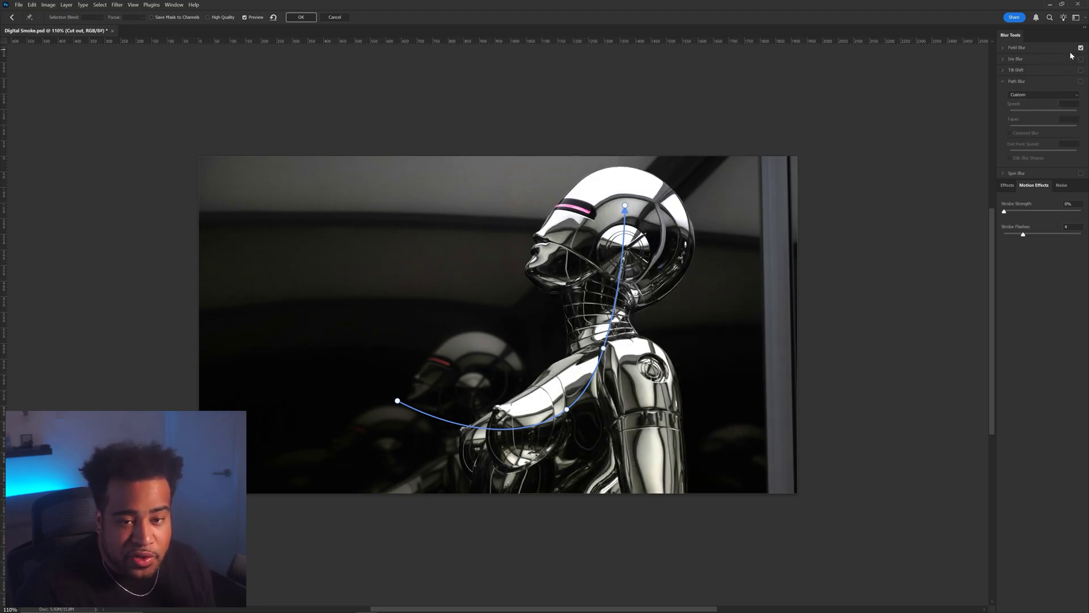
click(1004, 48)
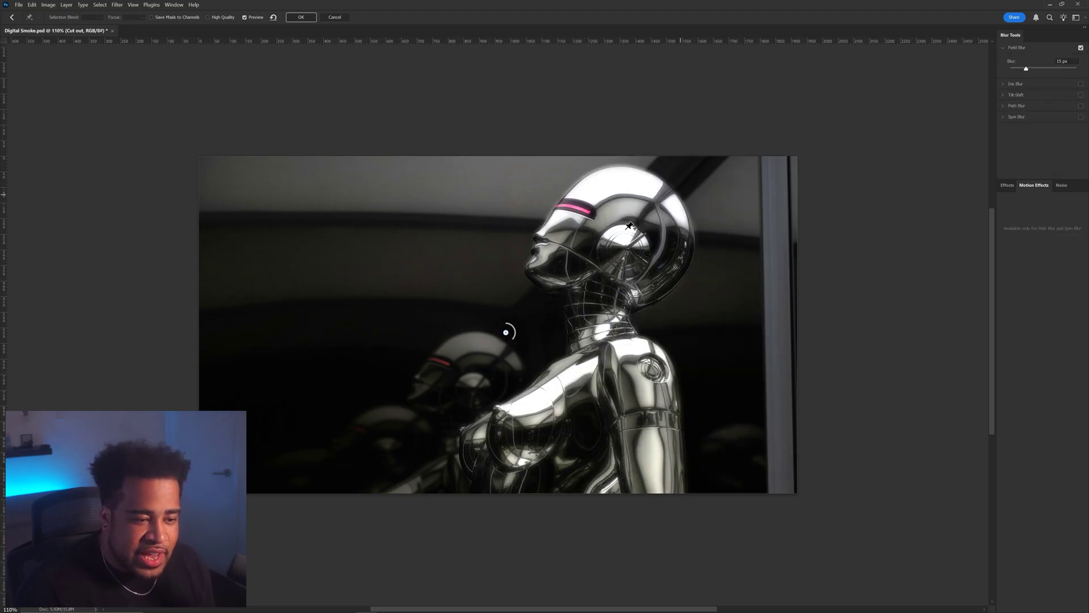
drag(662, 222, 655, 206)
click(547, 247)
click(641, 347)
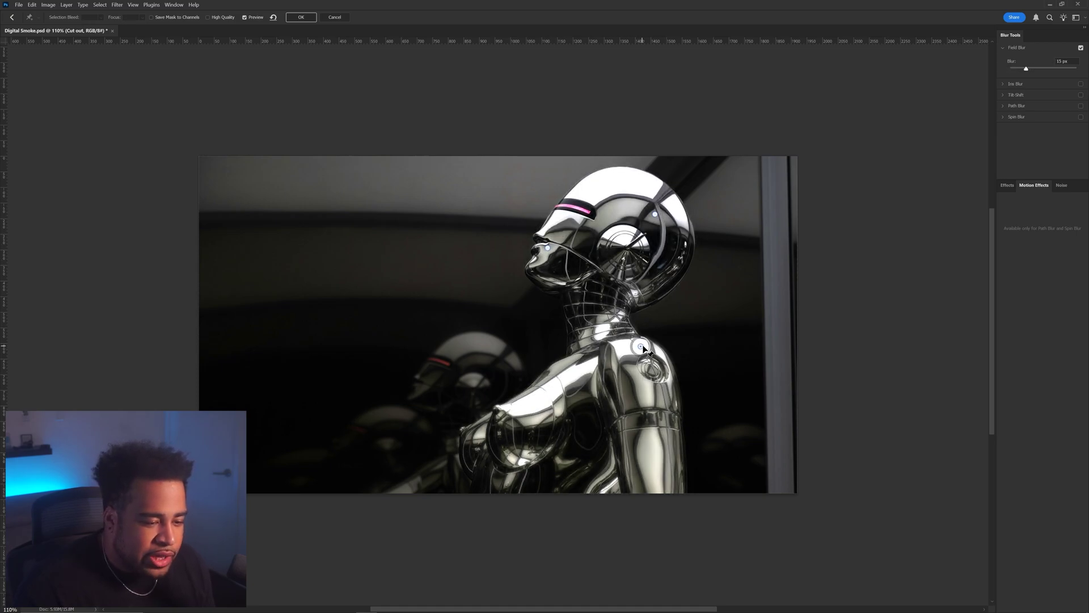
drag(645, 354, 627, 336)
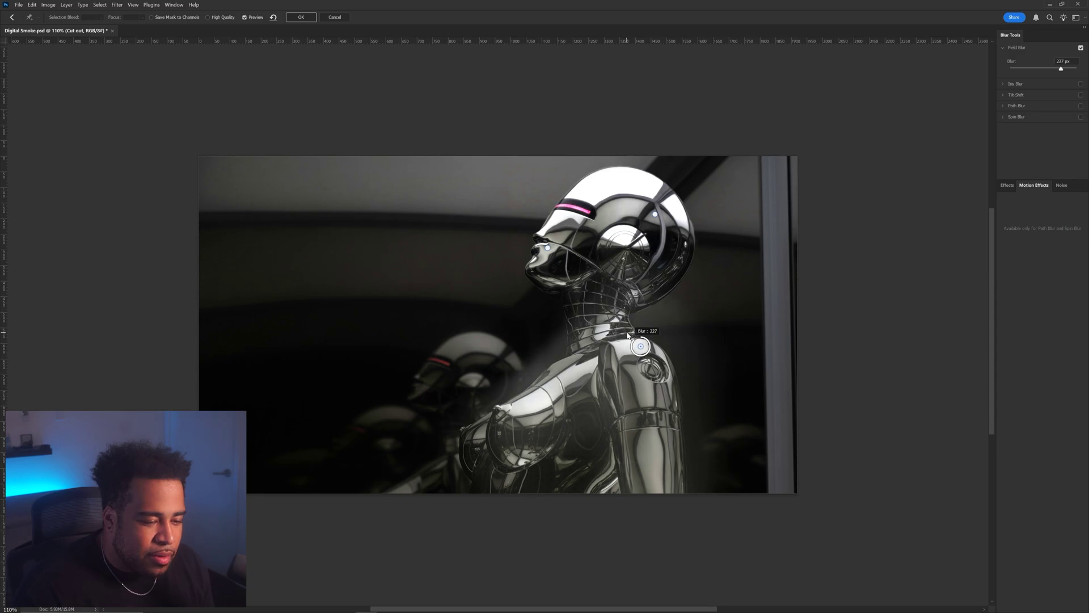
click(504, 418)
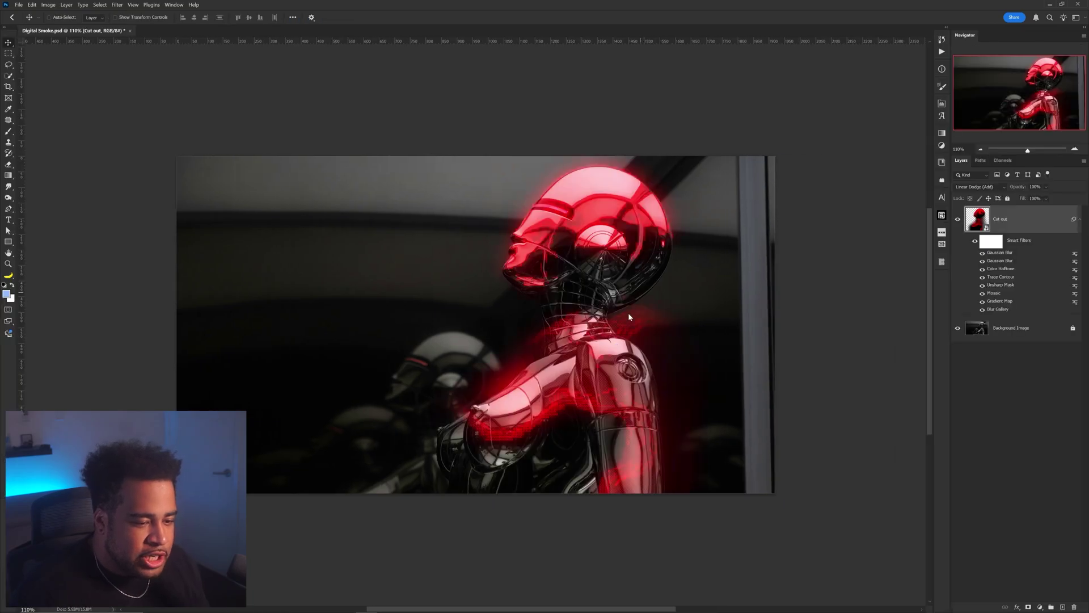
Add a layer mask to Cut out and brush the red glow off the head and visor
scroll(587, 257, up, 5)
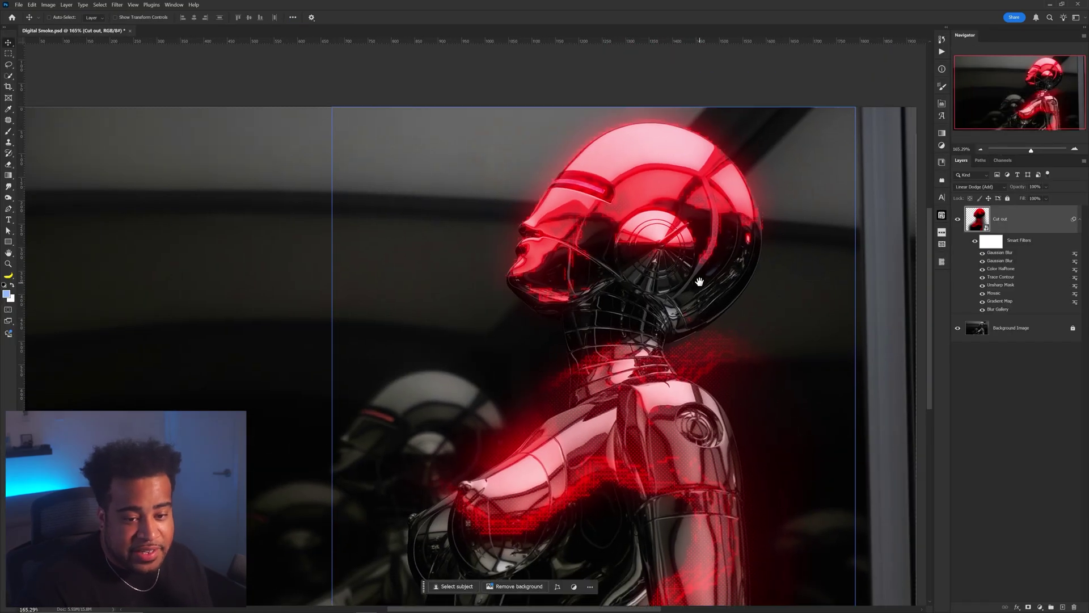
click(1028, 606)
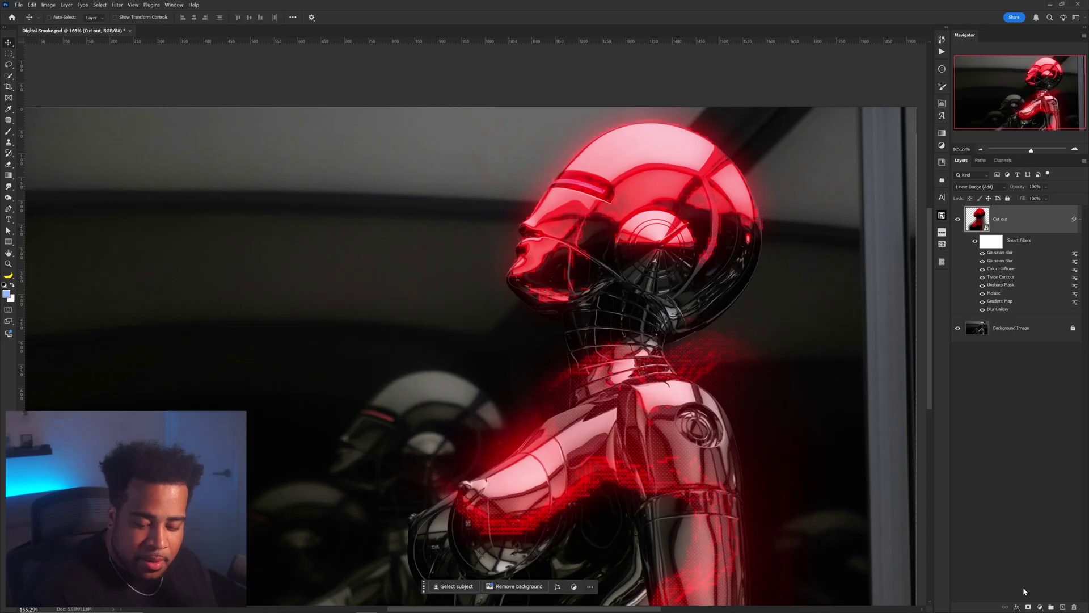
click(1029, 607)
key(b)
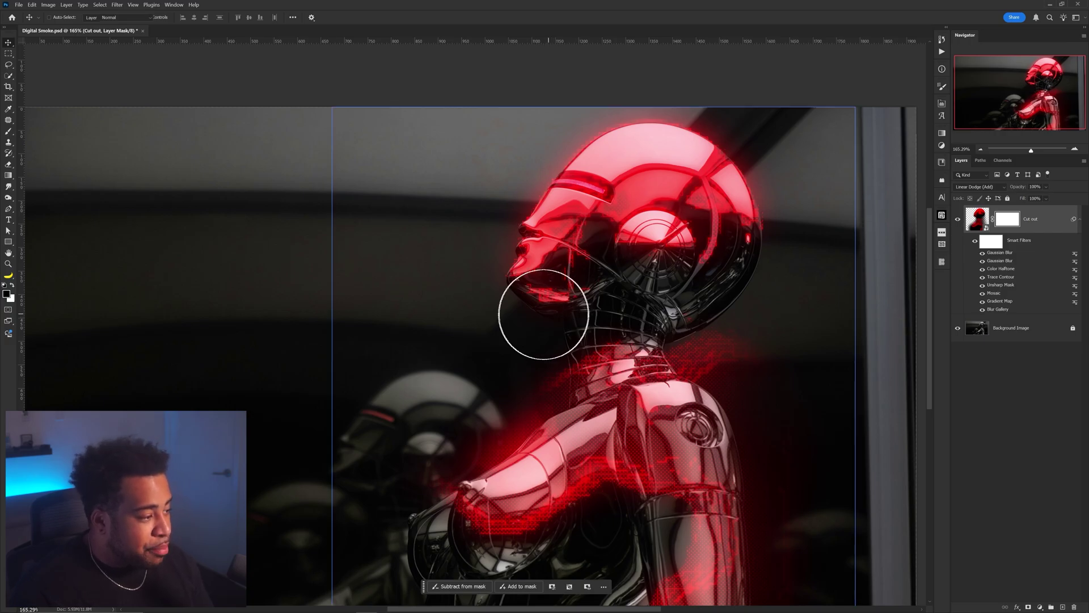
mouse_move(499, 231)
mouse_down()
mouse_move(675, 187)
mouse_move(594, 219)
mouse_up()
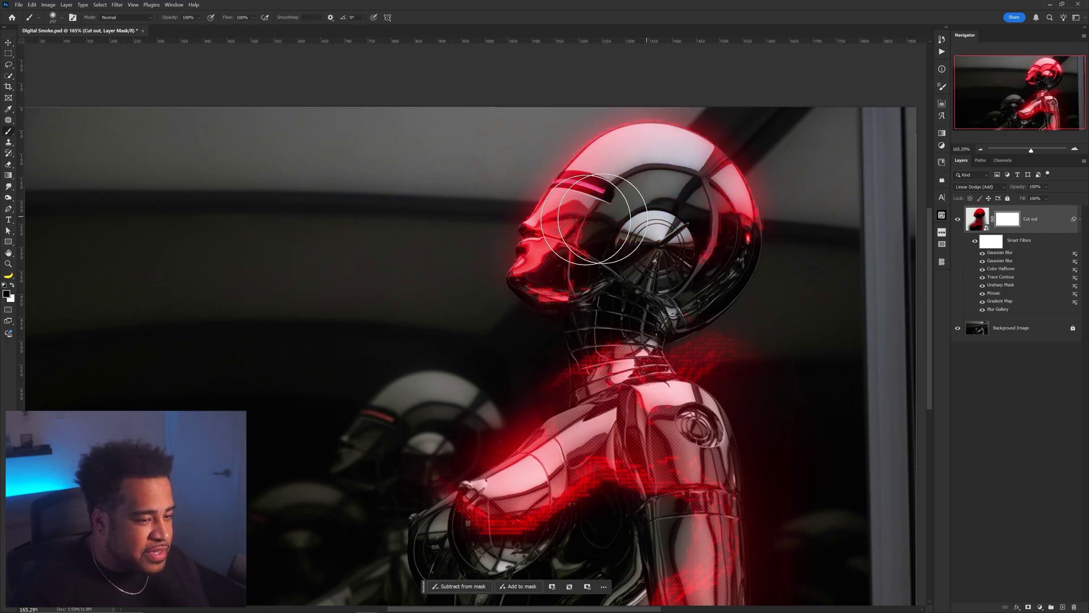
click(12, 286)
mouse_move(652, 187)
mouse_down()
mouse_move(564, 149)
mouse_move(573, 193)
mouse_move(638, 218)
mouse_move(706, 211)
mouse_move(625, 232)
mouse_move(663, 231)
mouse_move(589, 187)
mouse_move(563, 225)
mouse_move(619, 201)
mouse_move(562, 230)
mouse_move(685, 169)
mouse_move(691, 227)
mouse_move(761, 221)
mouse_up()
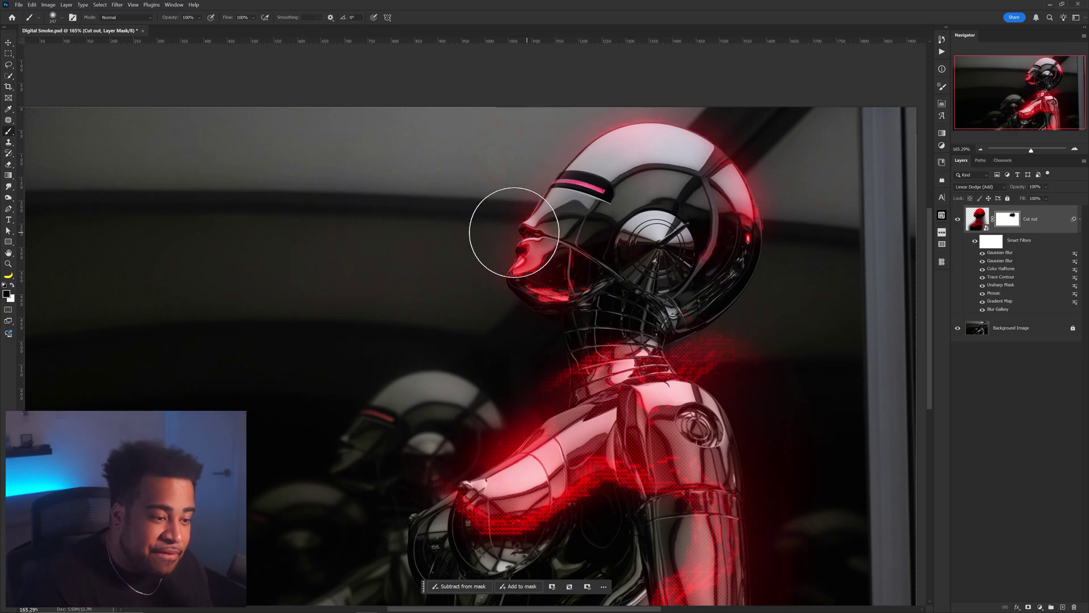
key(ctrl+z)
key(ctrl+z)
key(ctrl+z)
key(ctrl+z)
key(ctrl+shift+z)
key(ctrl+z)
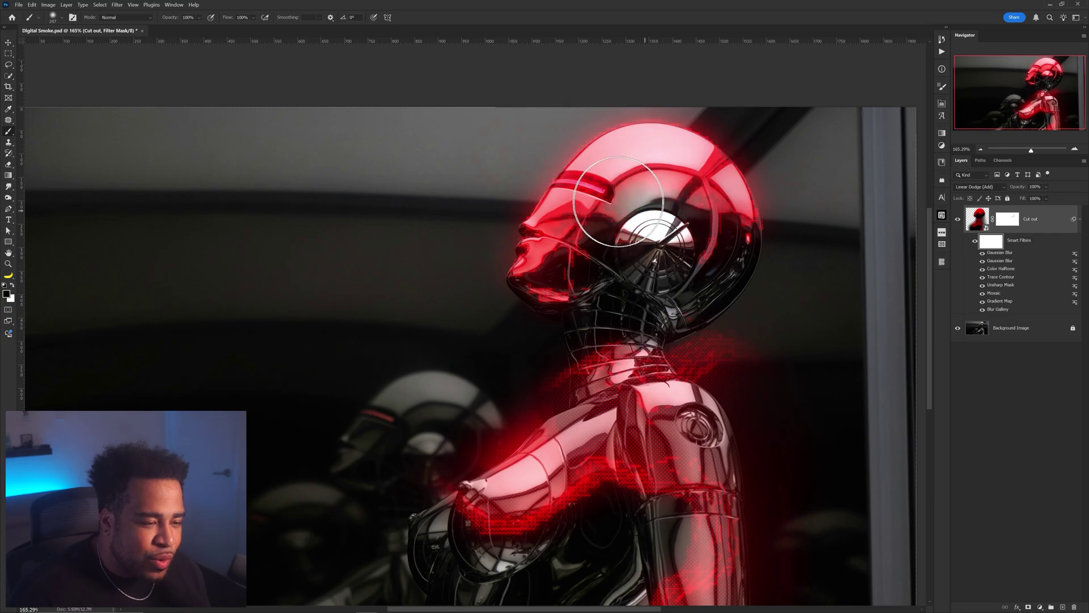
Shrink the brush to about 190 px and paint mask strokes around the nose and shoulder
drag(572, 218, 545, 212)
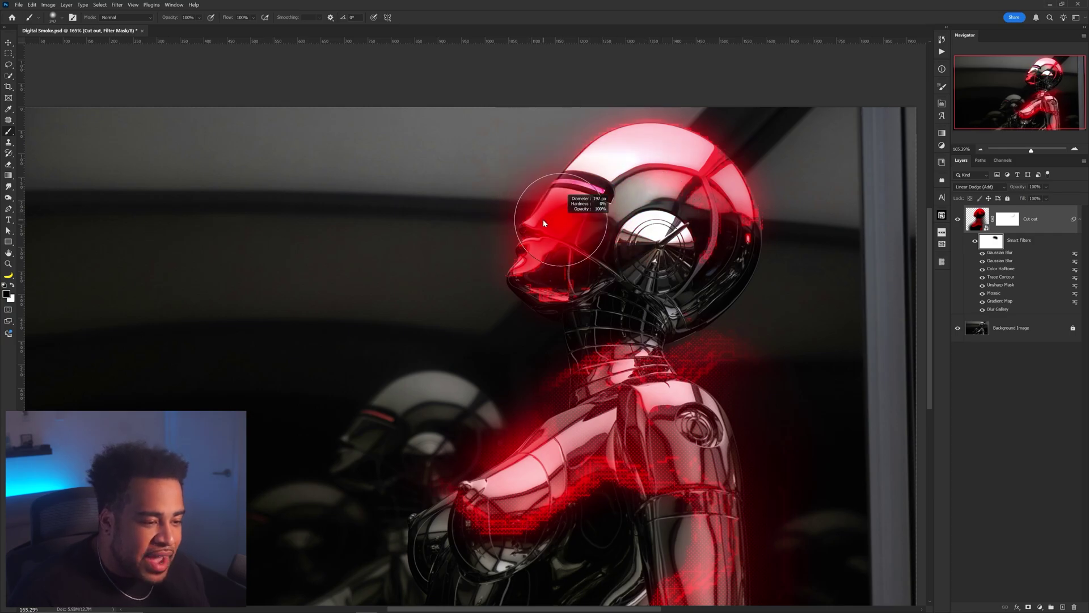
scroll(666, 222, down, 5)
scroll(584, 268, up, 8)
key(x)
mouse_move(584, 267)
mouse_down()
mouse_move(572, 207)
mouse_move(589, 225)
mouse_up()
scroll(624, 244, down, 5)
key(x)
drag(559, 335, 546, 349)
Target the smart filter mask without rasterizing, and paint the glow off the arm, then undo it
click(977, 218)
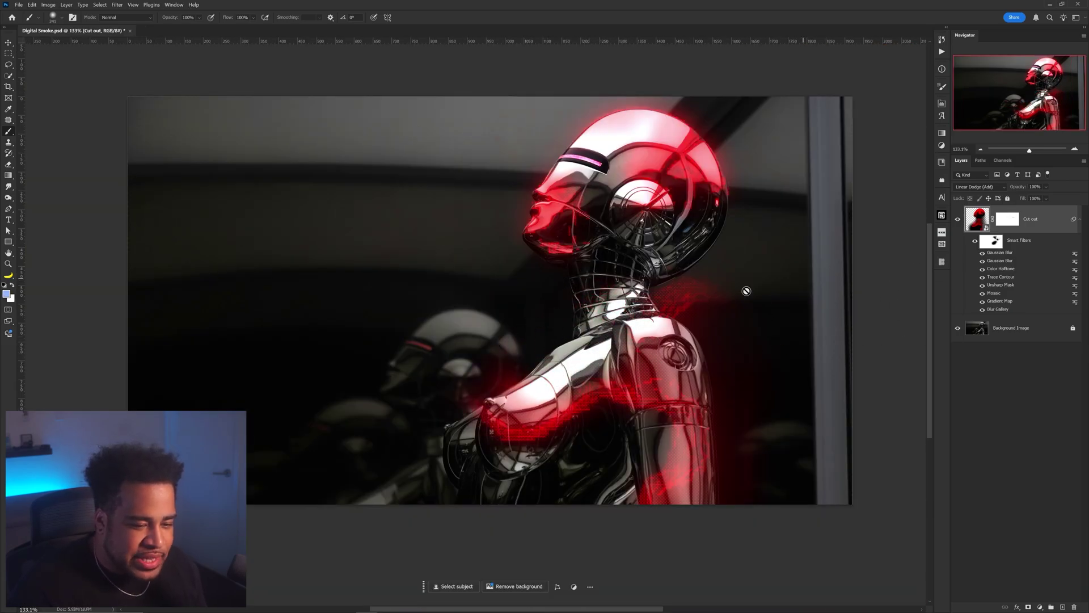
click(527, 359)
click(629, 231)
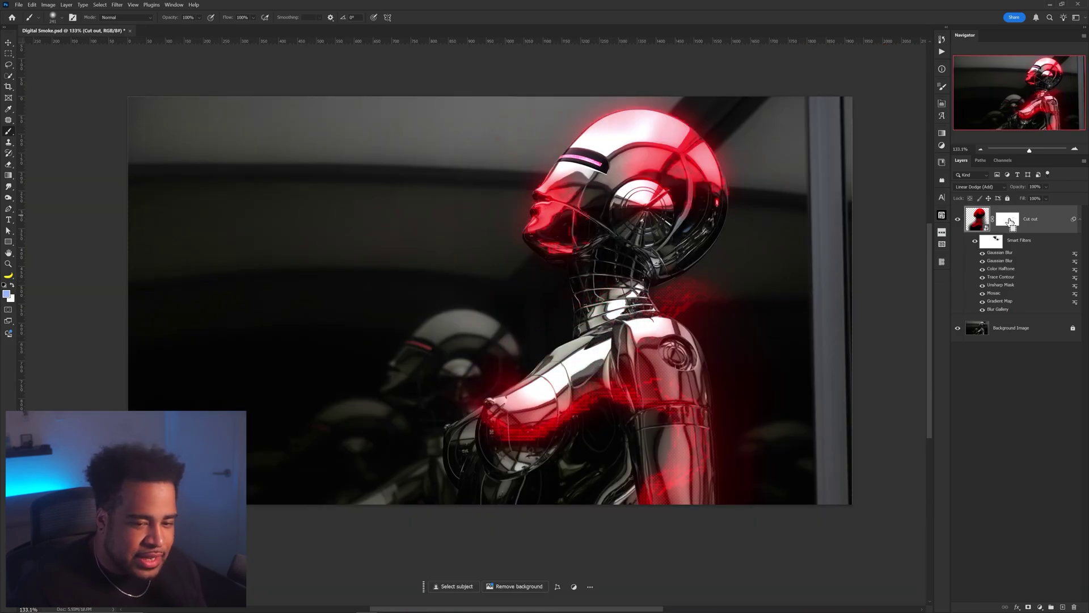
click(1010, 221)
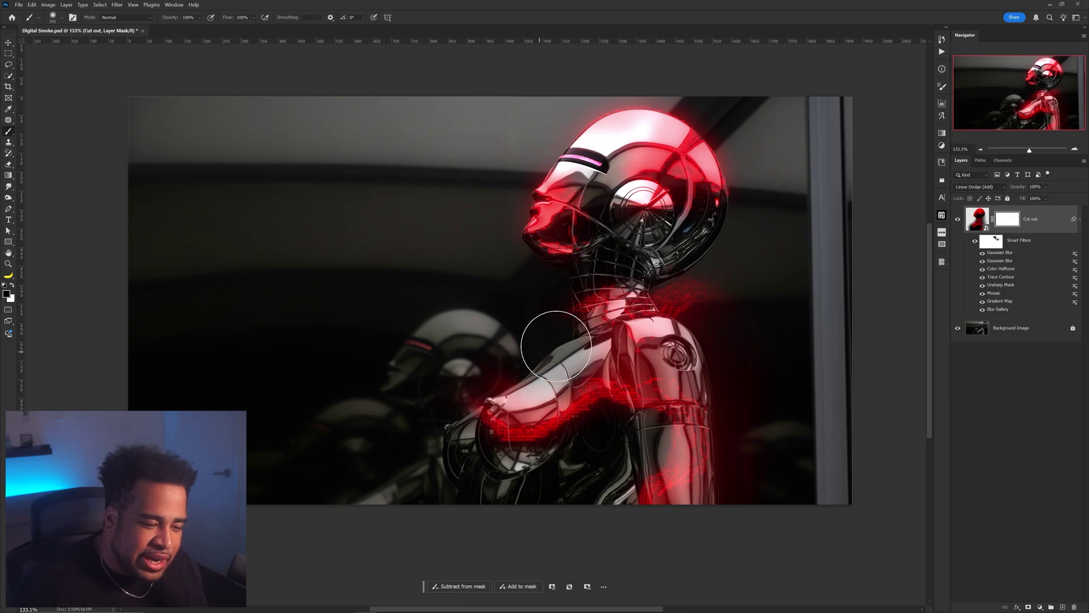
scroll(536, 384, up, 3)
click(991, 240)
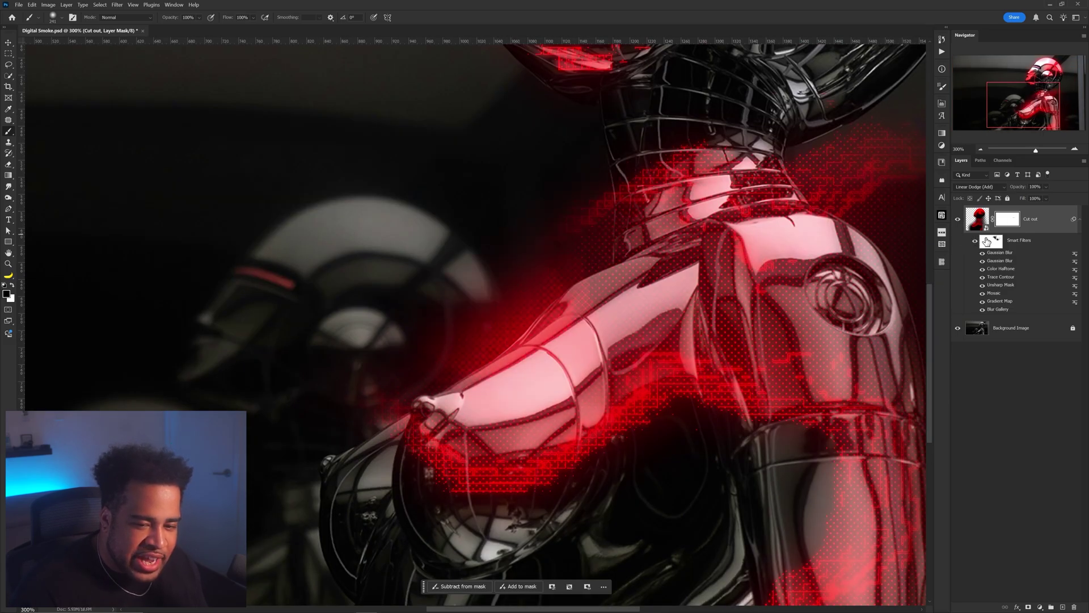
mouse_move(589, 285)
mouse_down()
mouse_move(538, 295)
mouse_move(568, 291)
mouse_move(573, 349)
mouse_move(566, 445)
mouse_up()
key(ctrl+z)
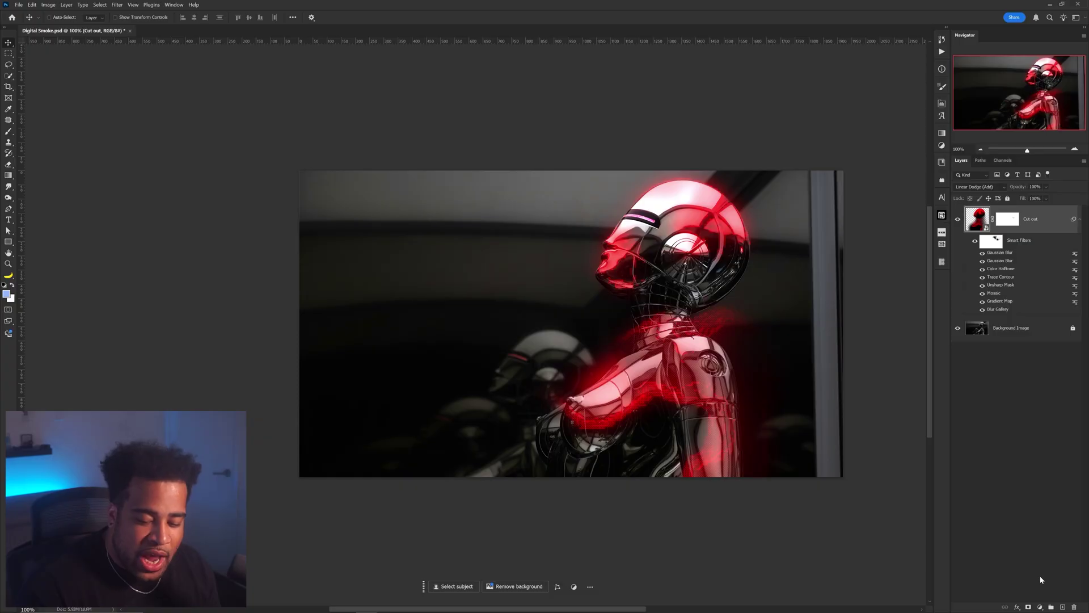
Add a Hue/Saturation adjustment layer shifting the red glow to lime green, then reopen Blur Gallery
click(1040, 607)
click(1040, 521)
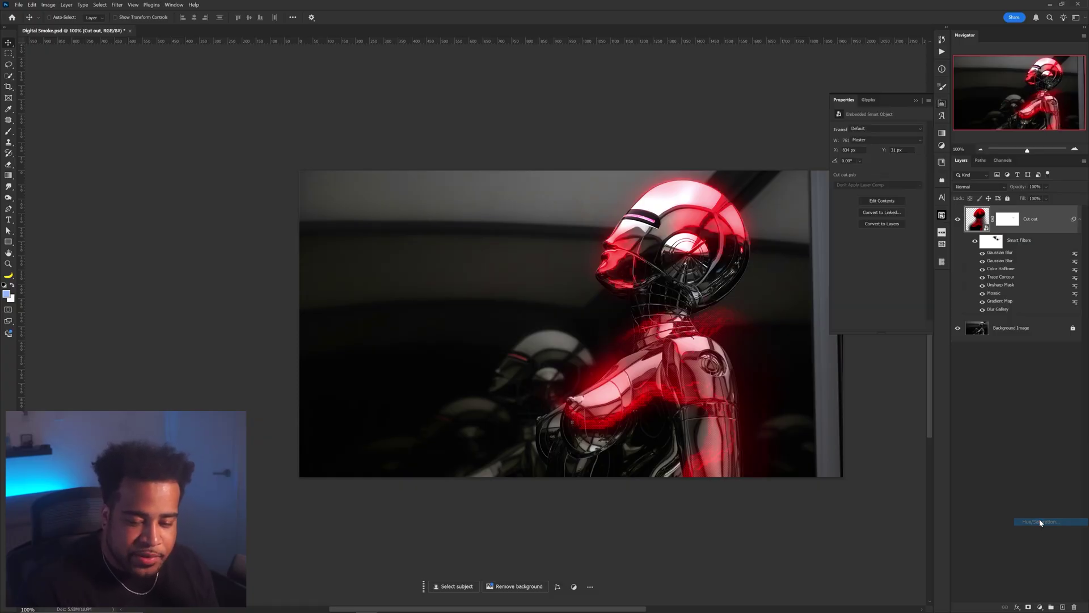
click(1015, 220)
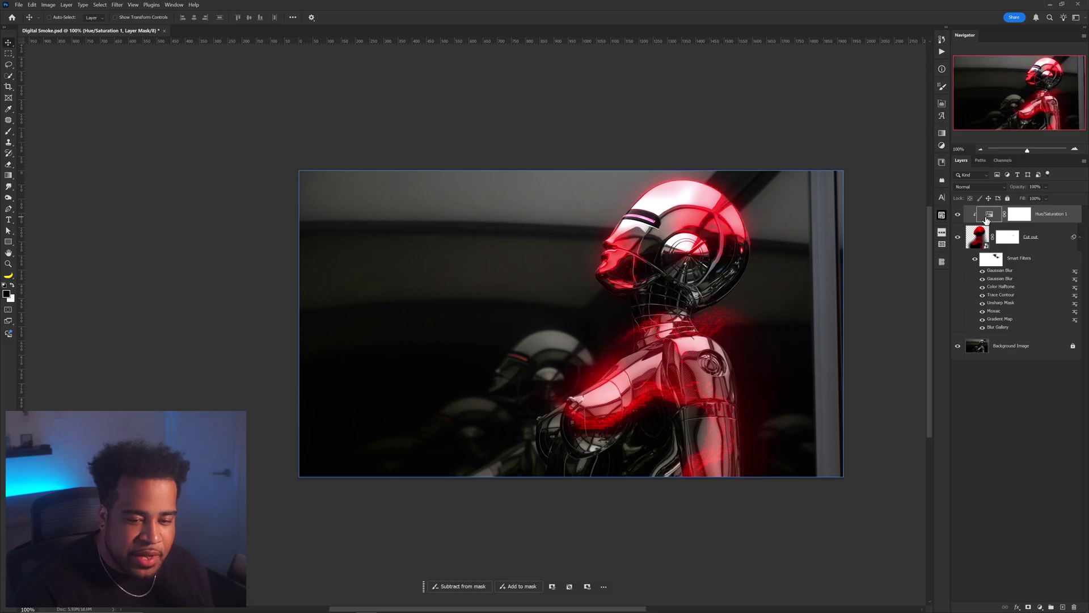
double_click(988, 216)
drag(856, 164, 904, 162)
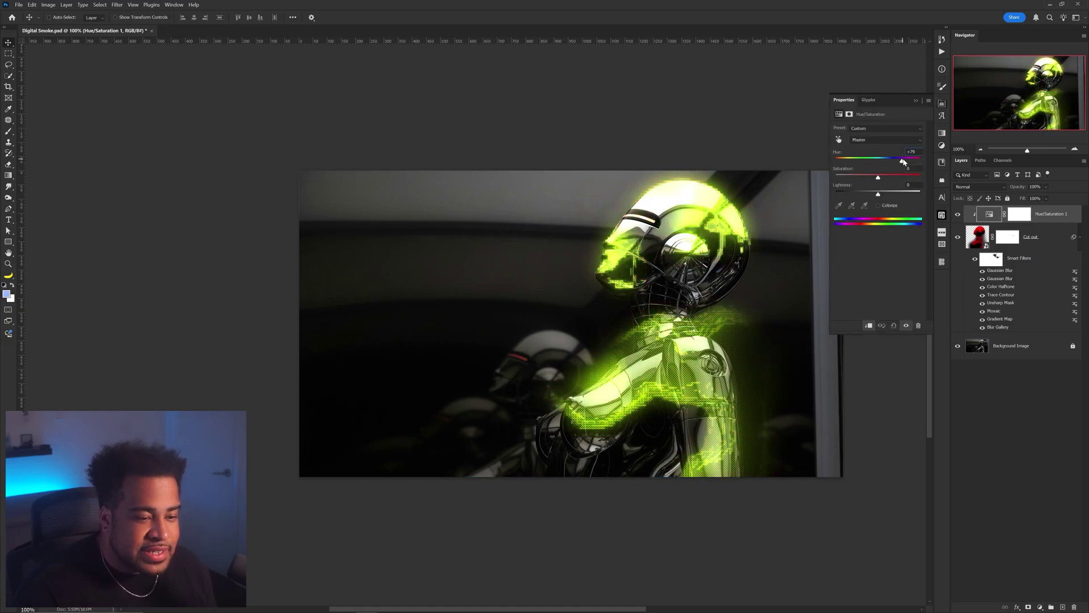
click(939, 104)
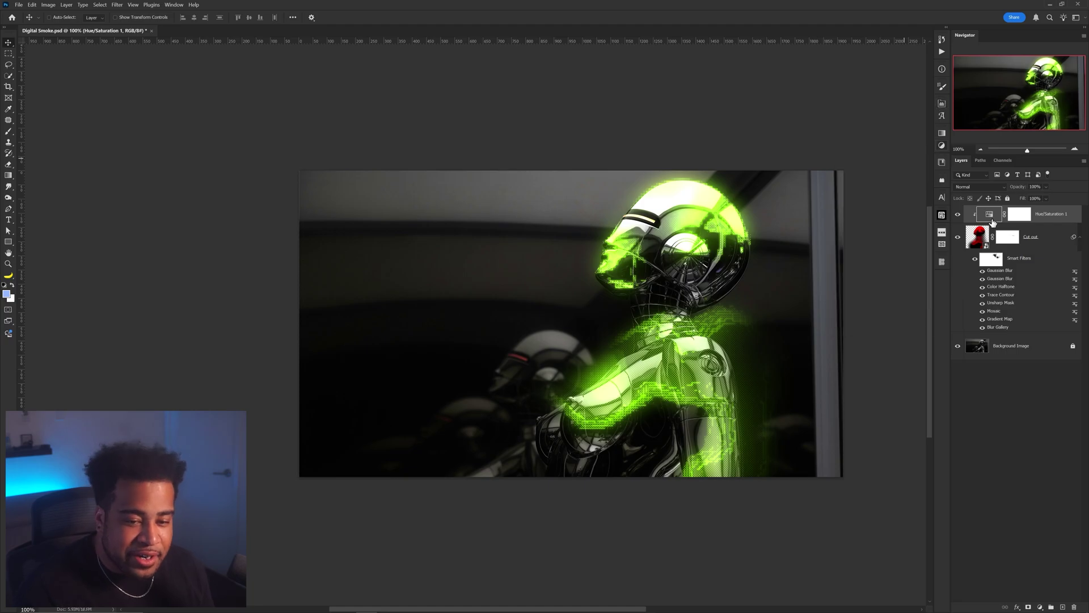
double_click(998, 327)
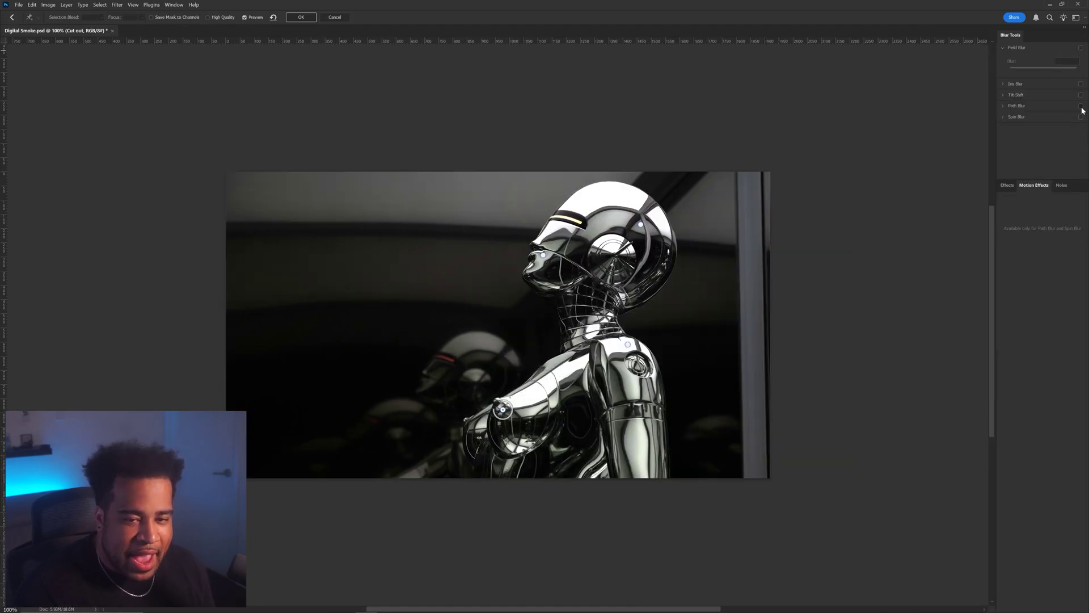